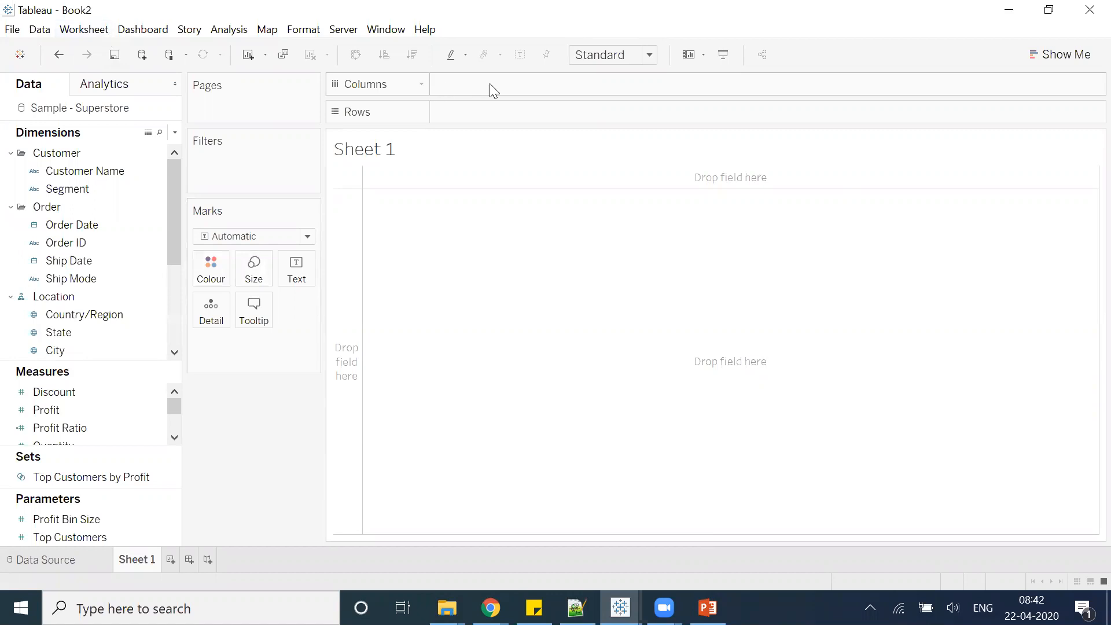
- Plot Sales by year of Order Date, with Order Date on columns and Sales on rows
mouse_move(71, 226)
left_mouse_down()
mouse_move(463, 107)
mouse_move(471, 82)
left_mouse_up()
left_click_drag(108, 366, 108, 240)
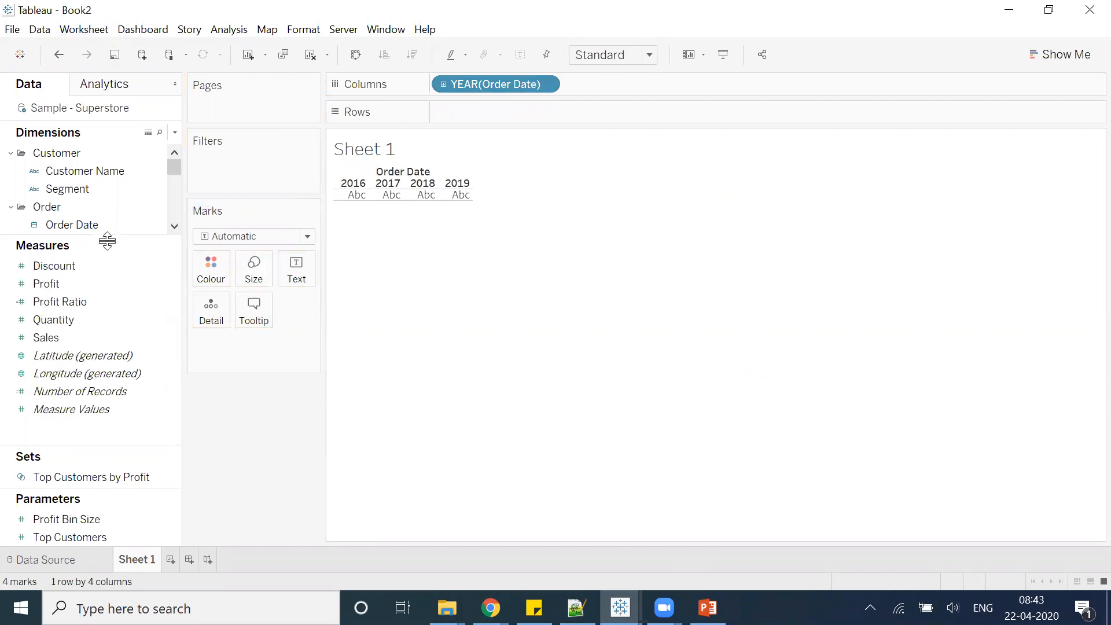
left_click_drag(46, 334, 463, 112)
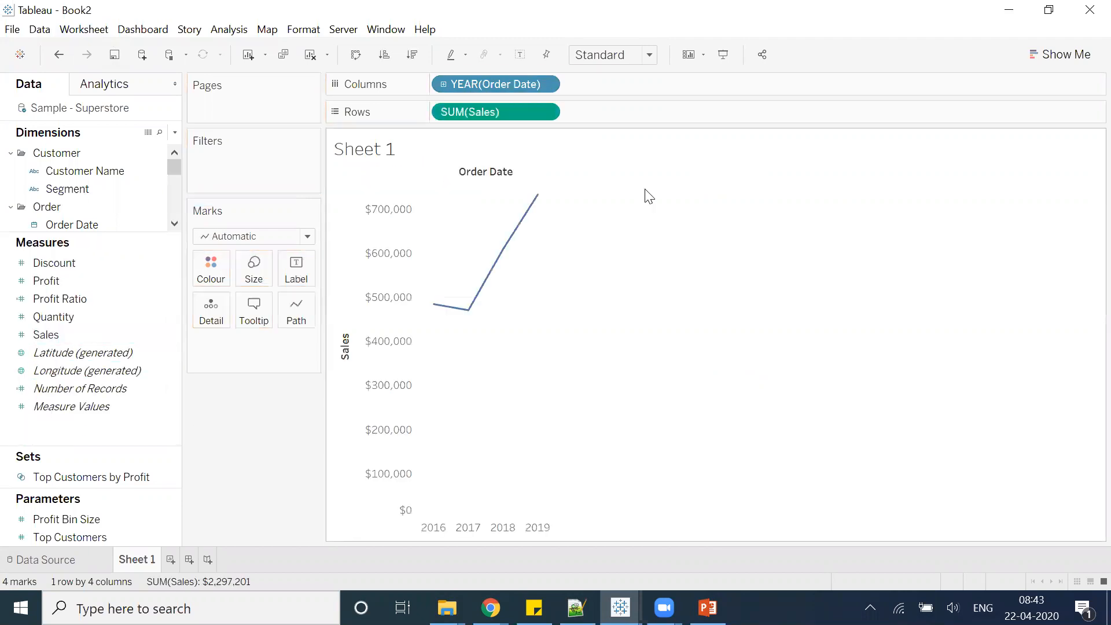
- Convert the yearly sales line chart into a text table
left_click(1046, 55)
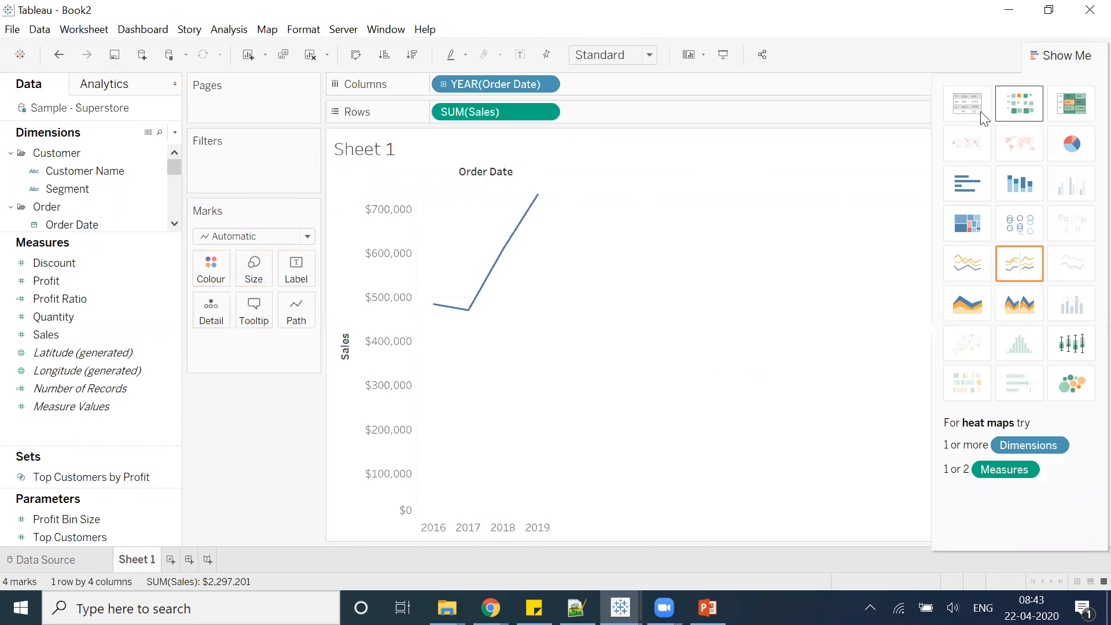
left_click(982, 119)
left_click(1059, 55)
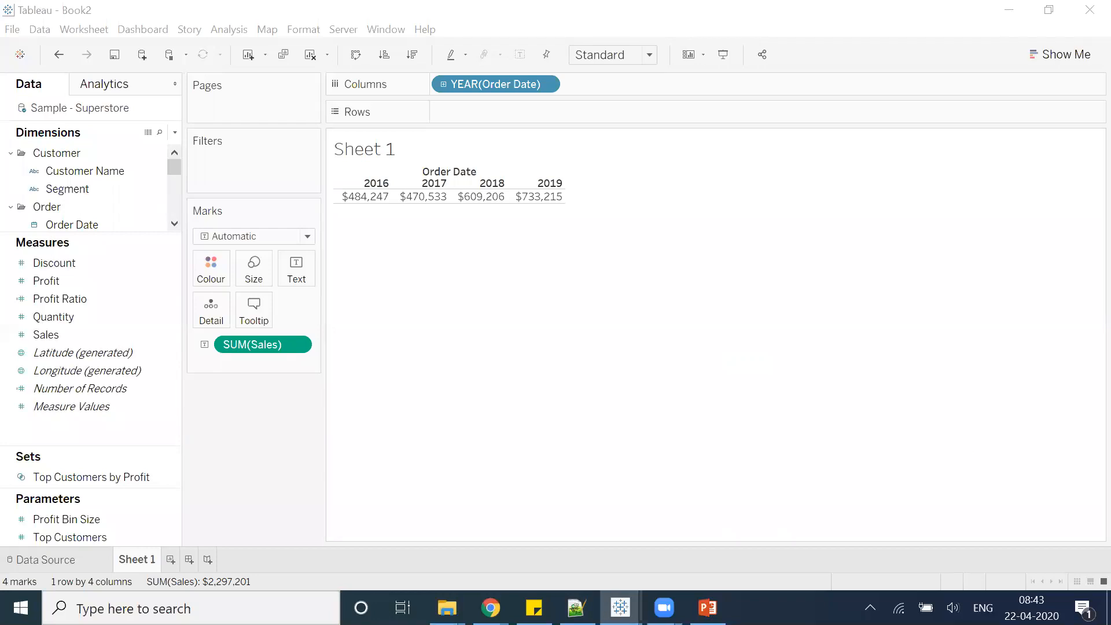
mouse_move(532, 202)
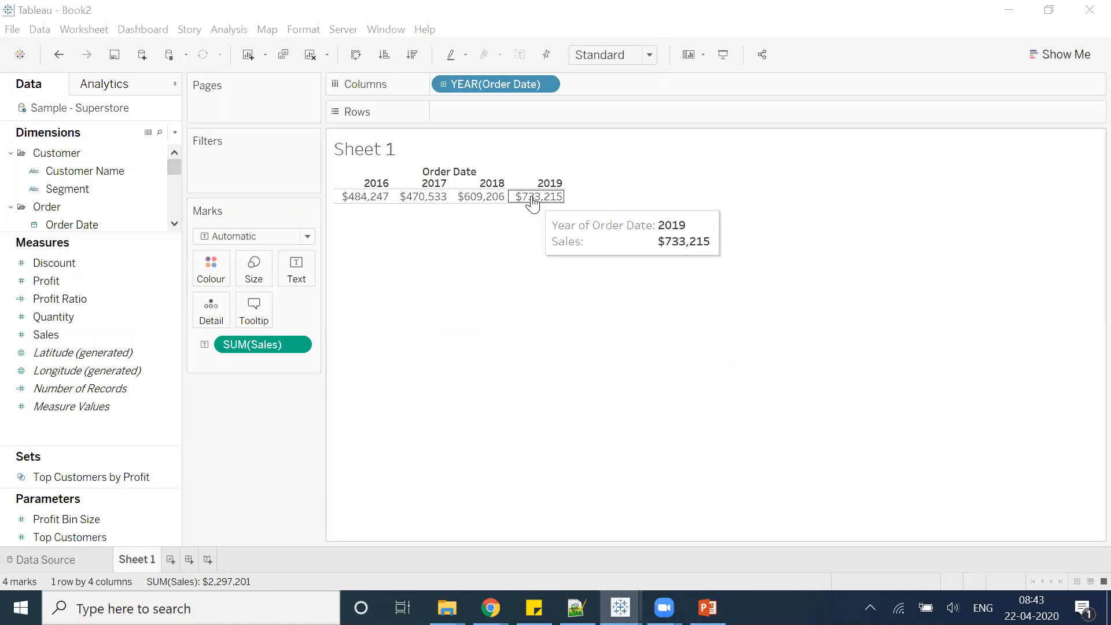
- Create a new calculated field named Sales CY
right_click(86, 427)
left_click(143, 437)
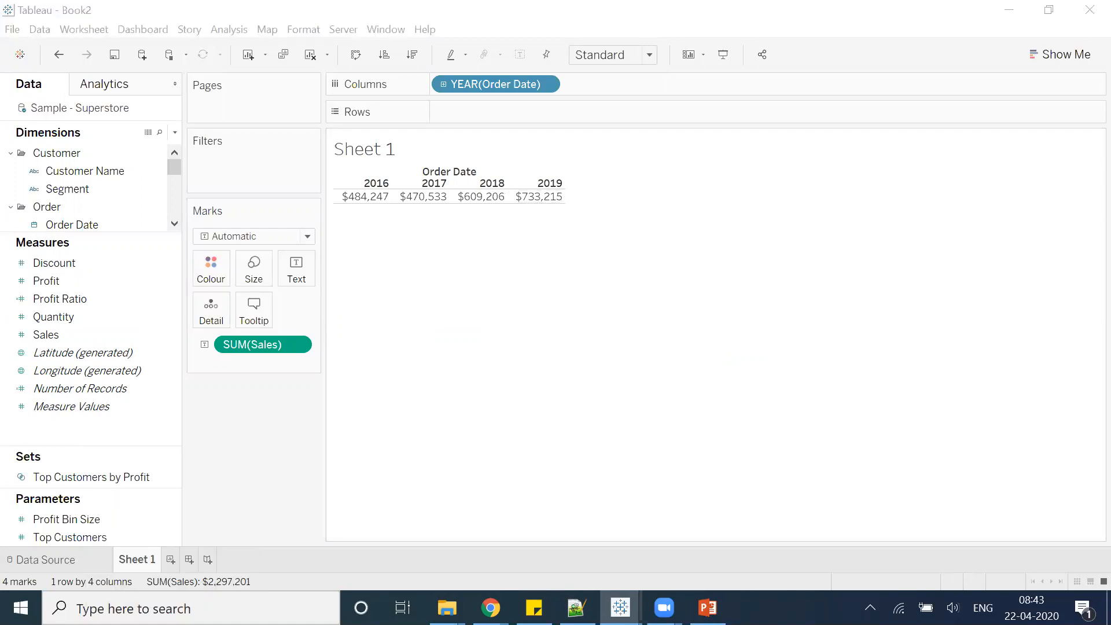
left_click_drag(330, 114, 404, 188)
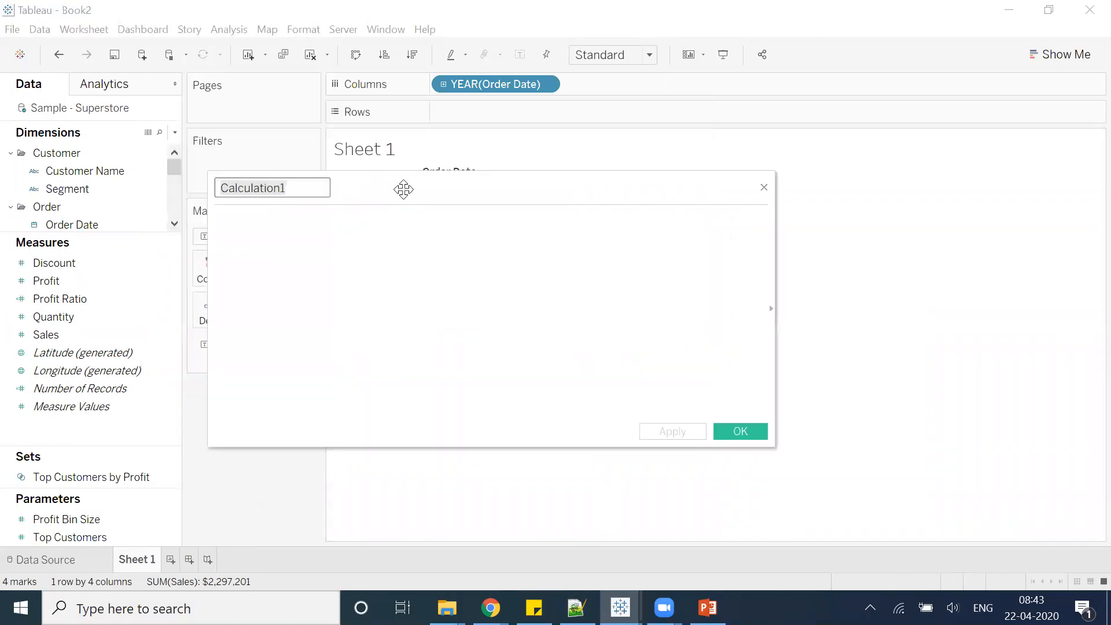
left_click(314, 182)
key("ctrl+a")
type("Sales C")
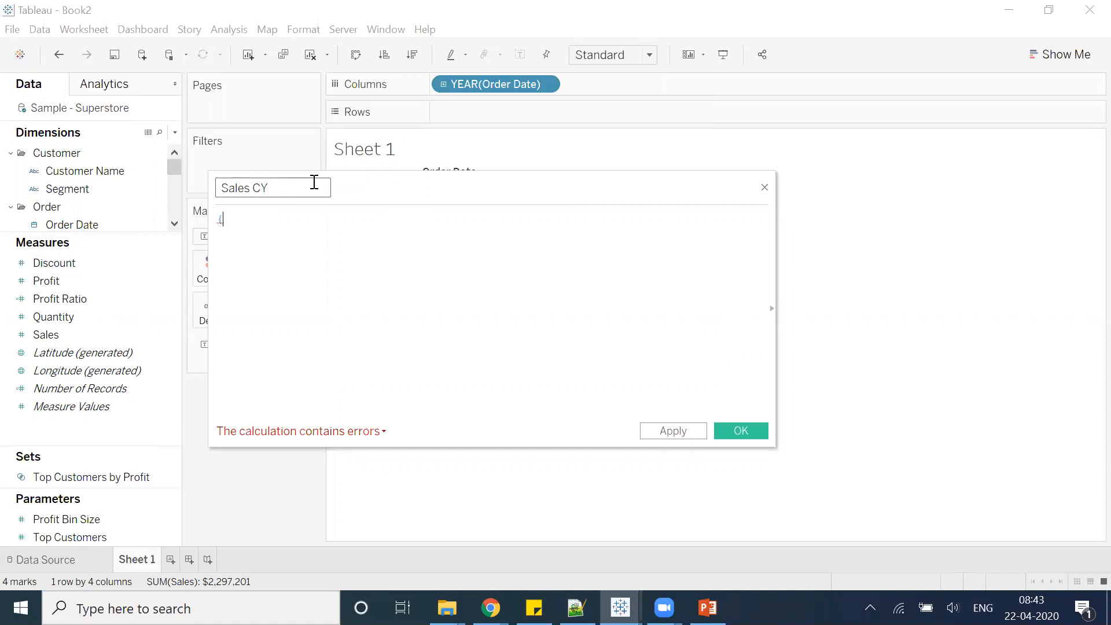
- Begin the Sales CY formula with {FIXED : SUM(if YEAR([Order Date])=
type("FIXED : sum")
key("Return")
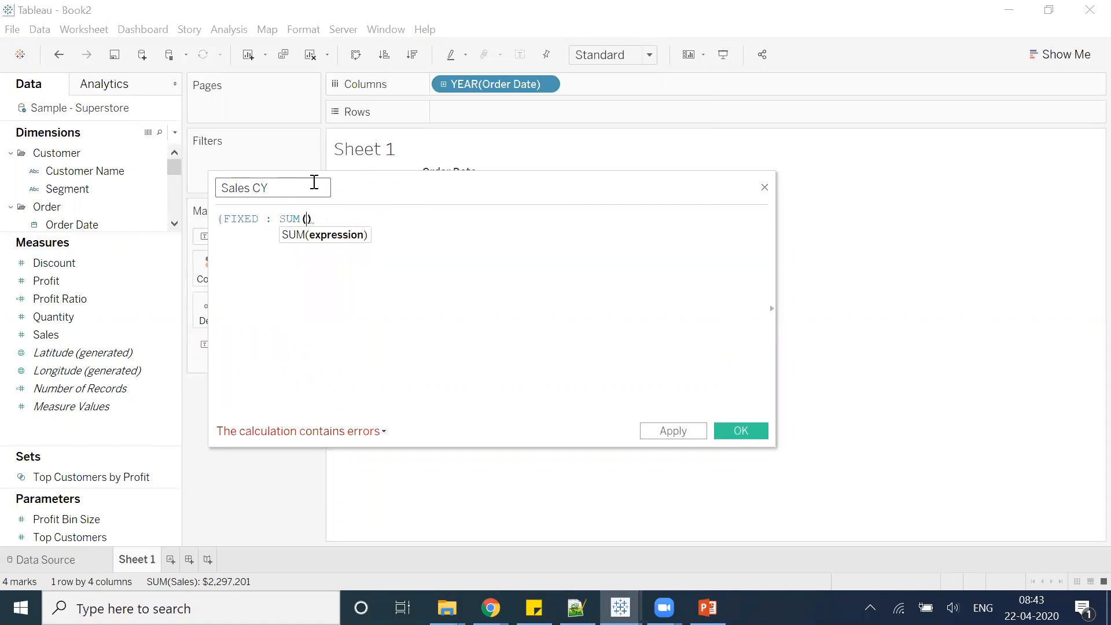
type("if ye")
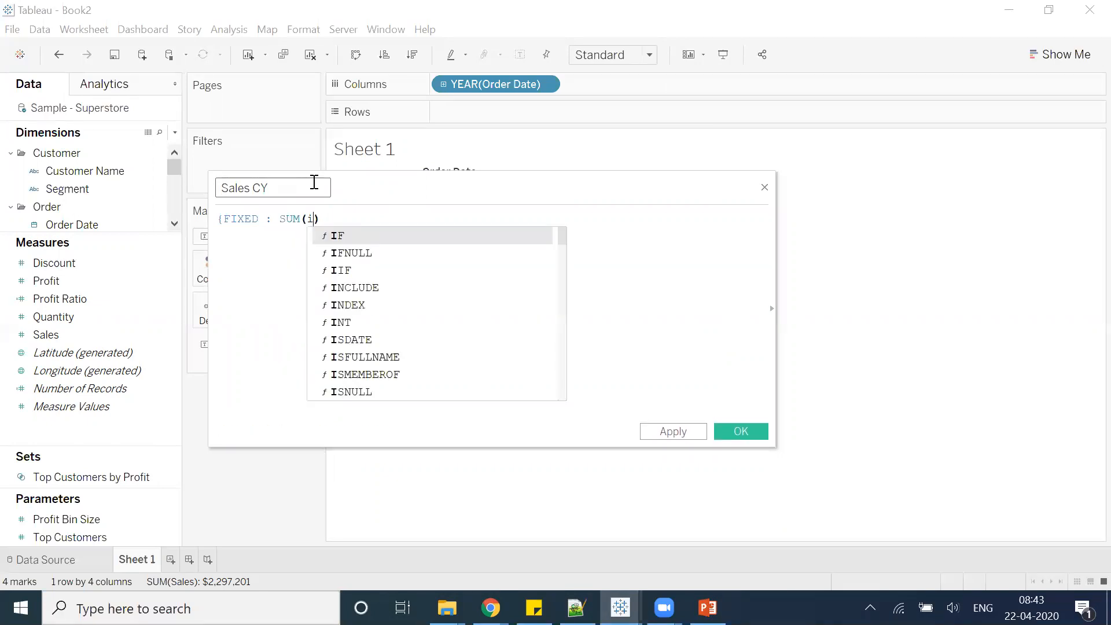
key("Return")
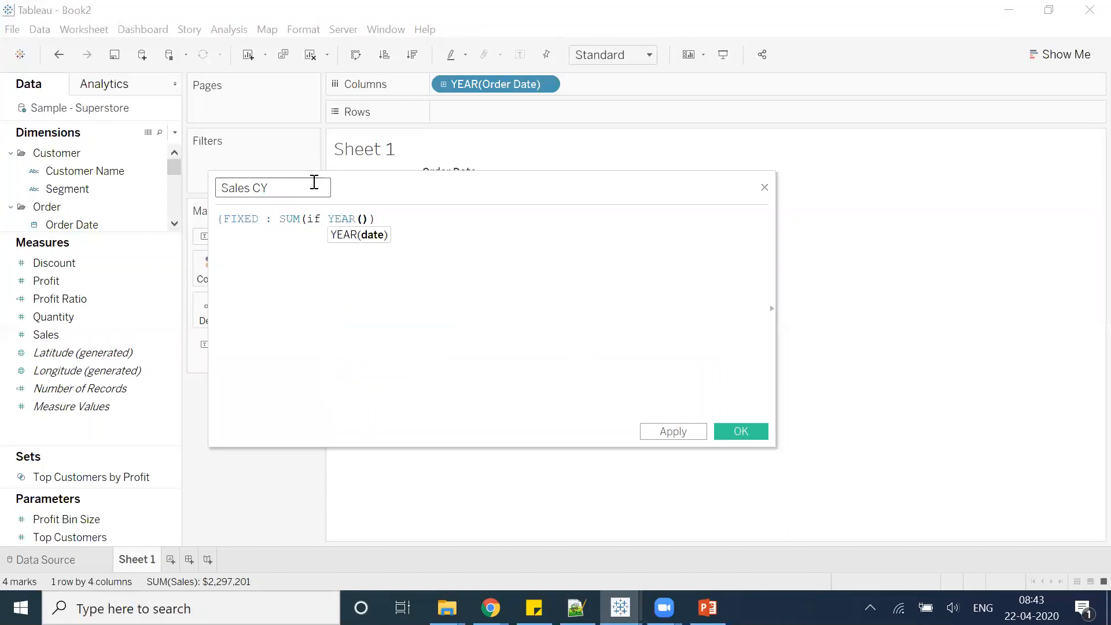
type("or")
key("Return")
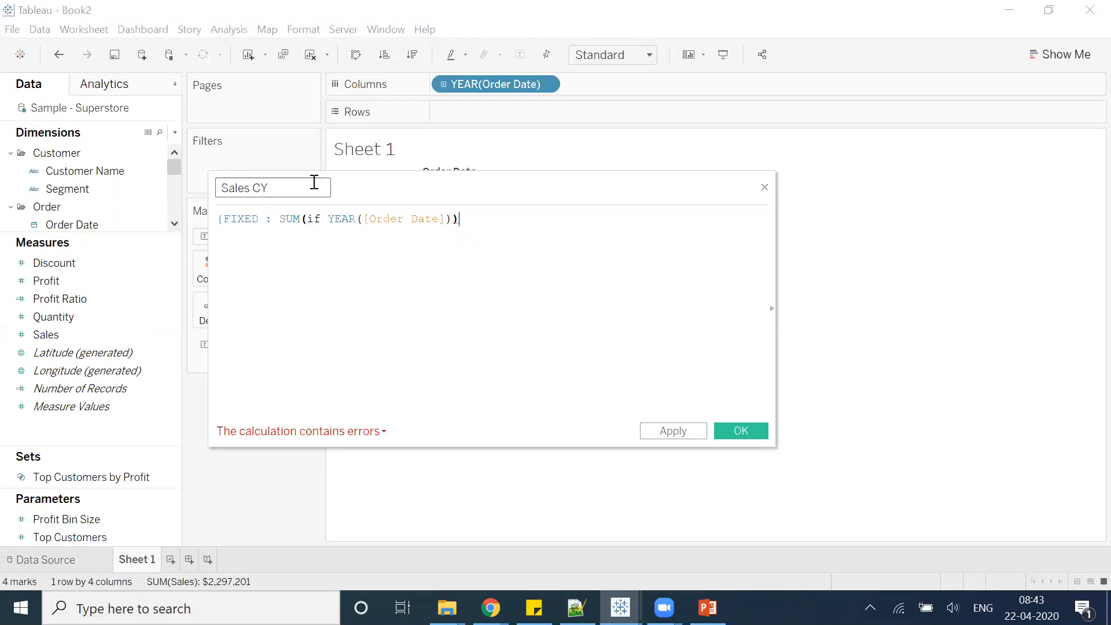
key("Left")
type("=")
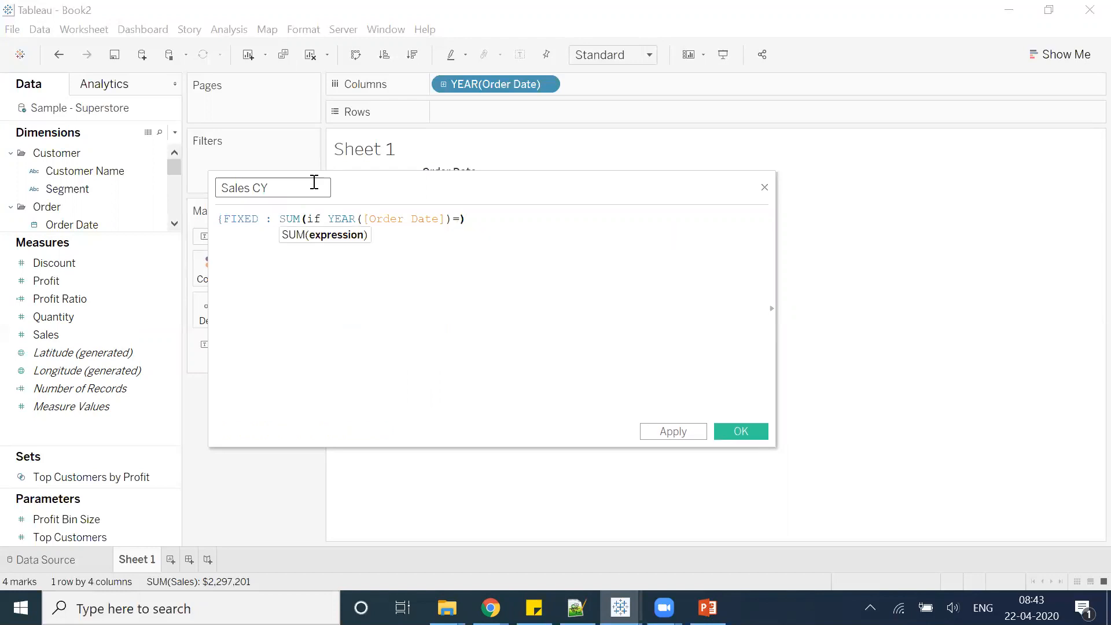
- Compare the order year in the Sales CY formula against {MAX(YEAR([Order Date]))}
type("{")
type("max")
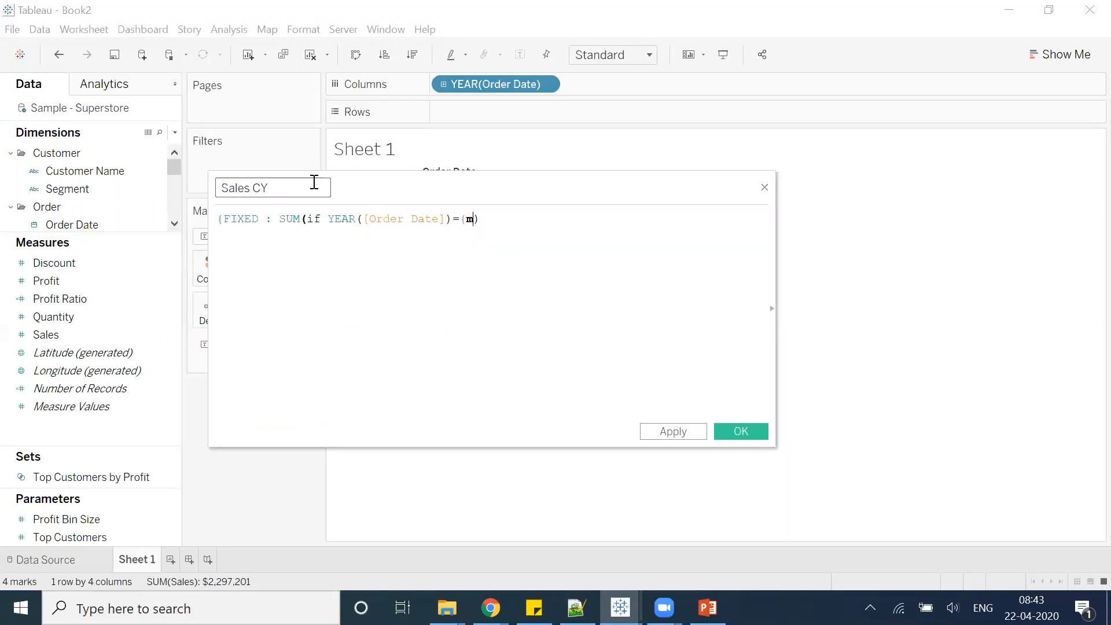
key("Return")
type("year")
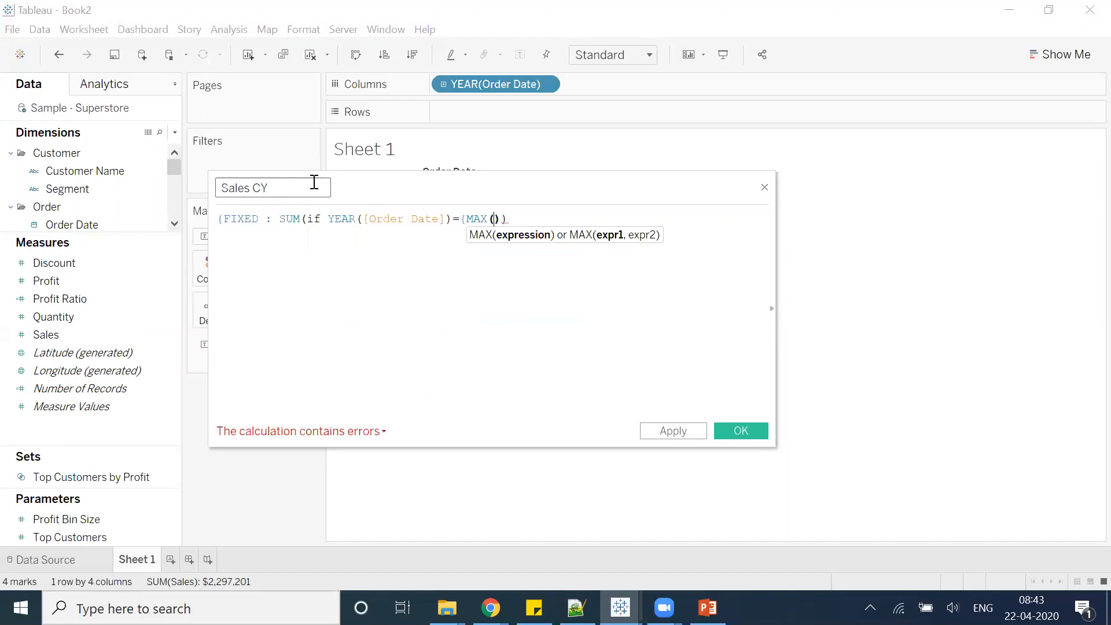
key("Return")
type("or")
key("Down")
key("Return")
type(")")
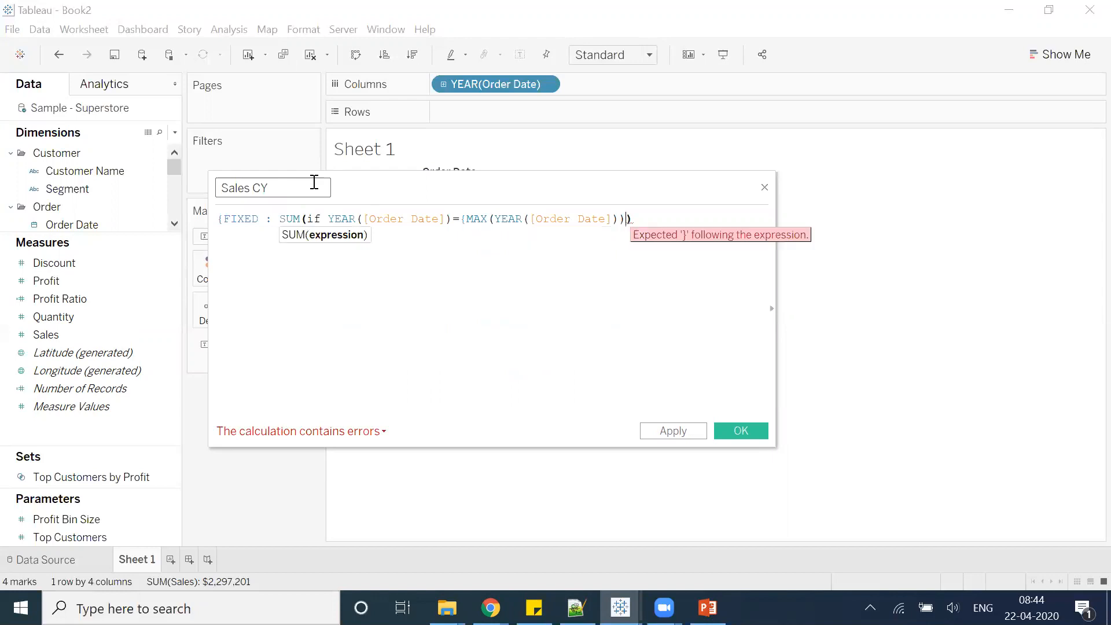
type("}")
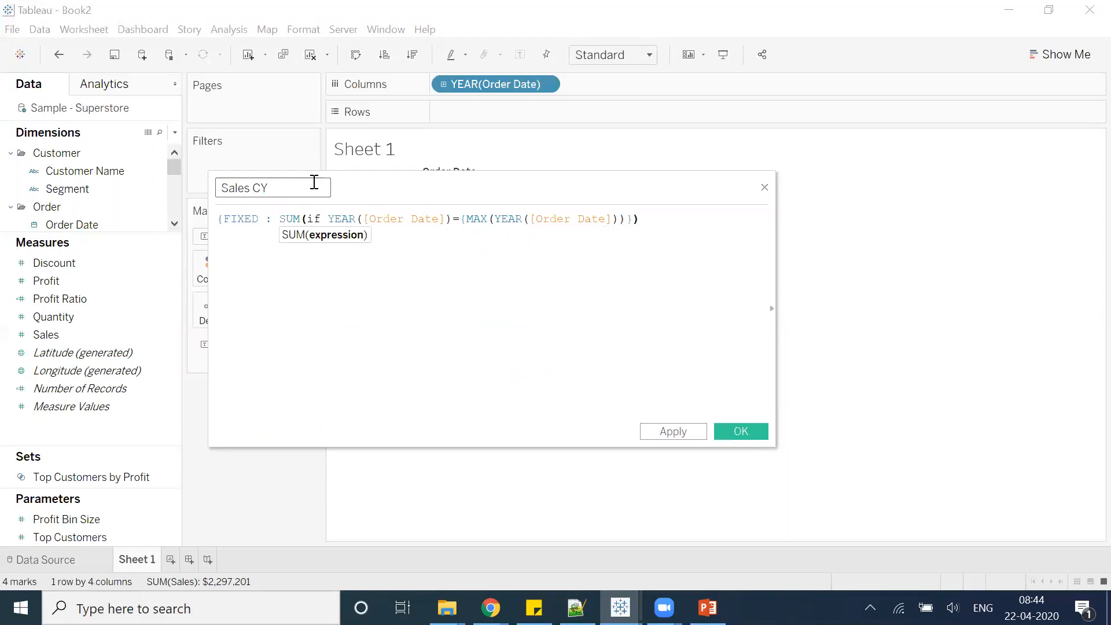
- Add a second line, THEN [Sales], to the Sales CY formula
key("Return")
type("THEN")
key("Return")
type("sa")
key("BackSpace")
key("BackSpace")
key("Left")
type("sa")
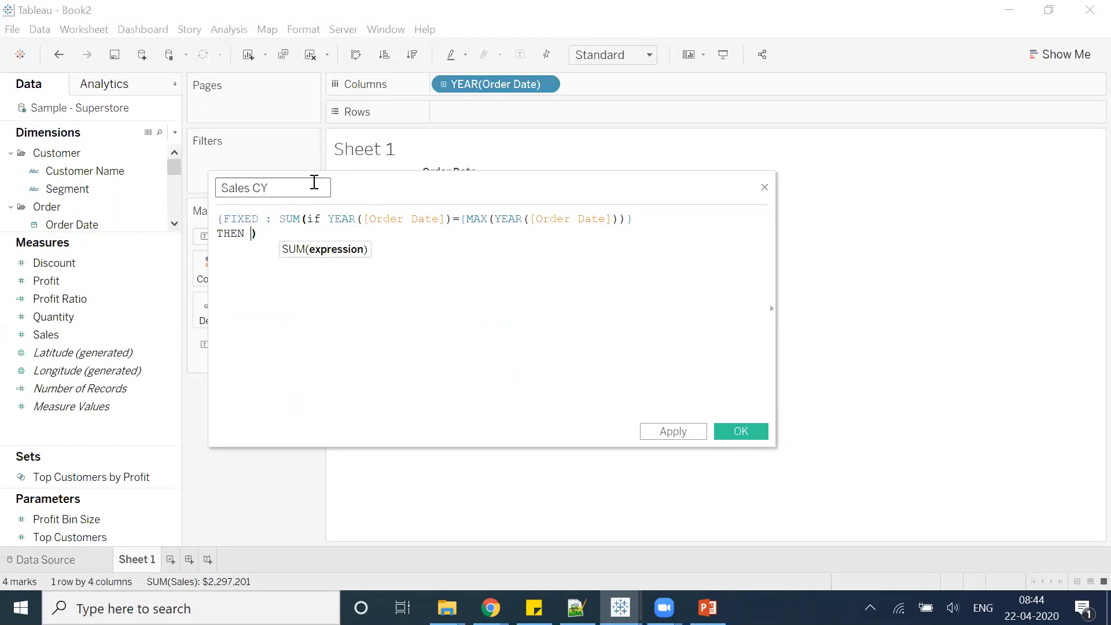
key("Return")
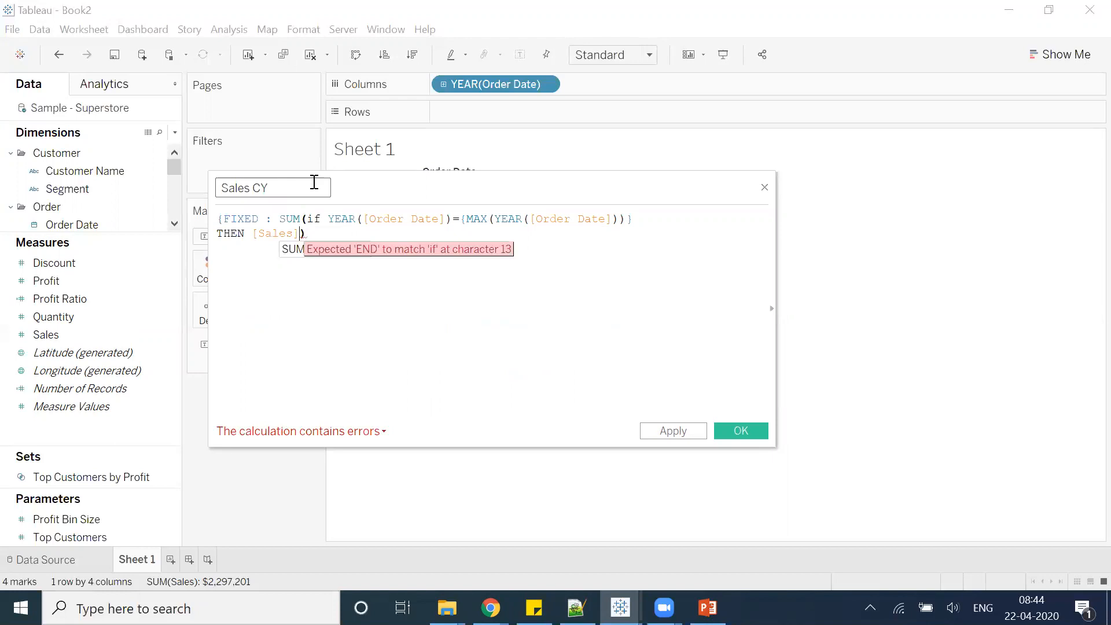
- Complete the Sales CY formula with END)} on a third line and add the saved field to the table's values
key("Return")
type("END)")
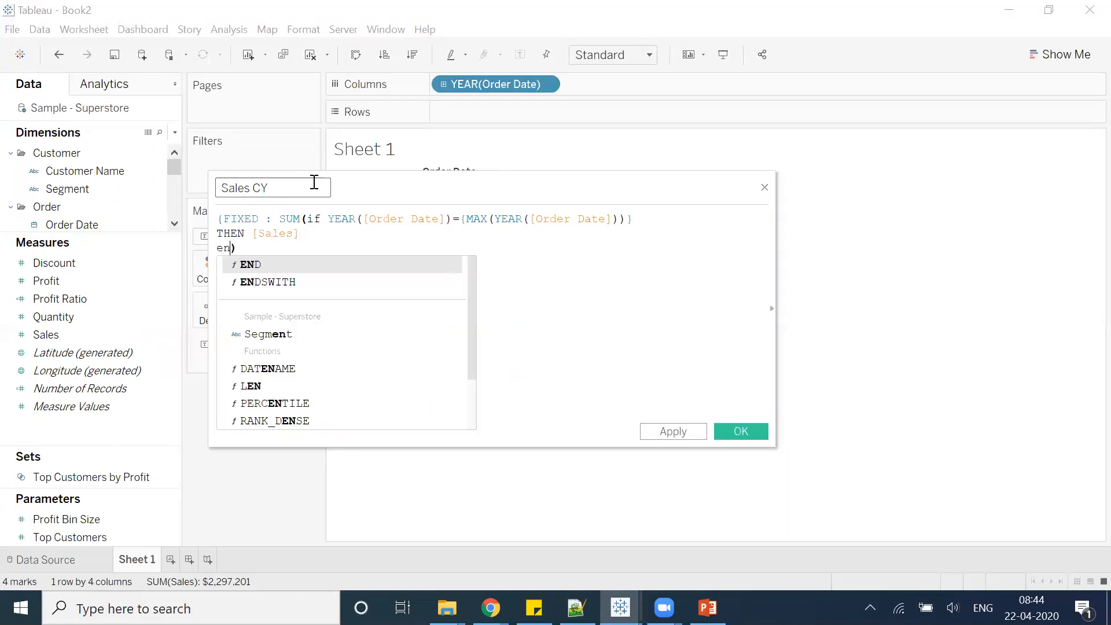
type("}")
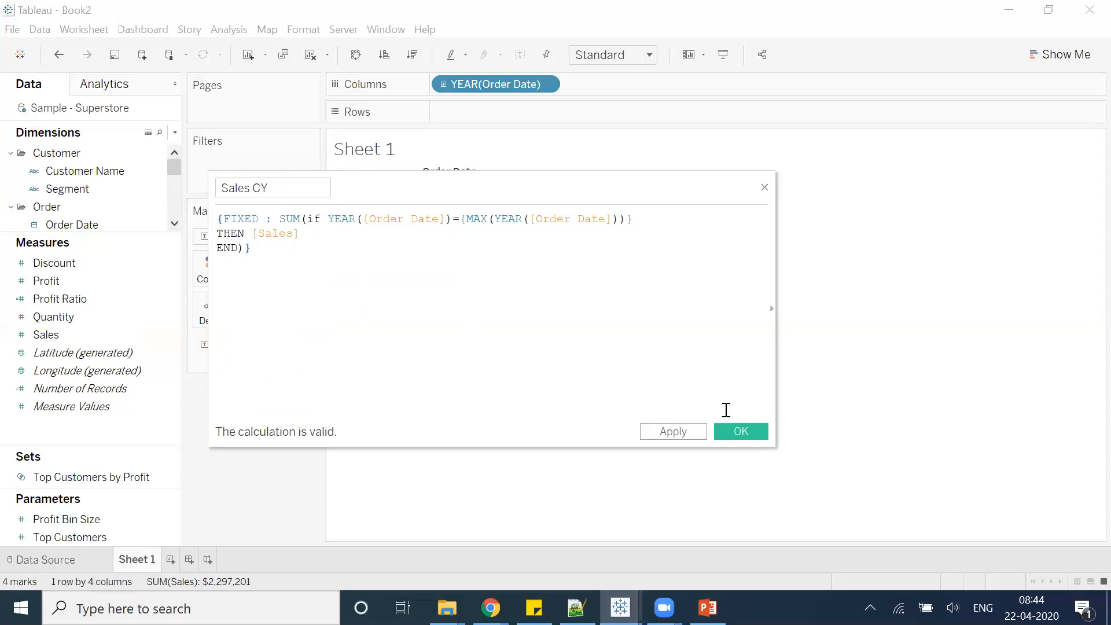
left_click(748, 434)
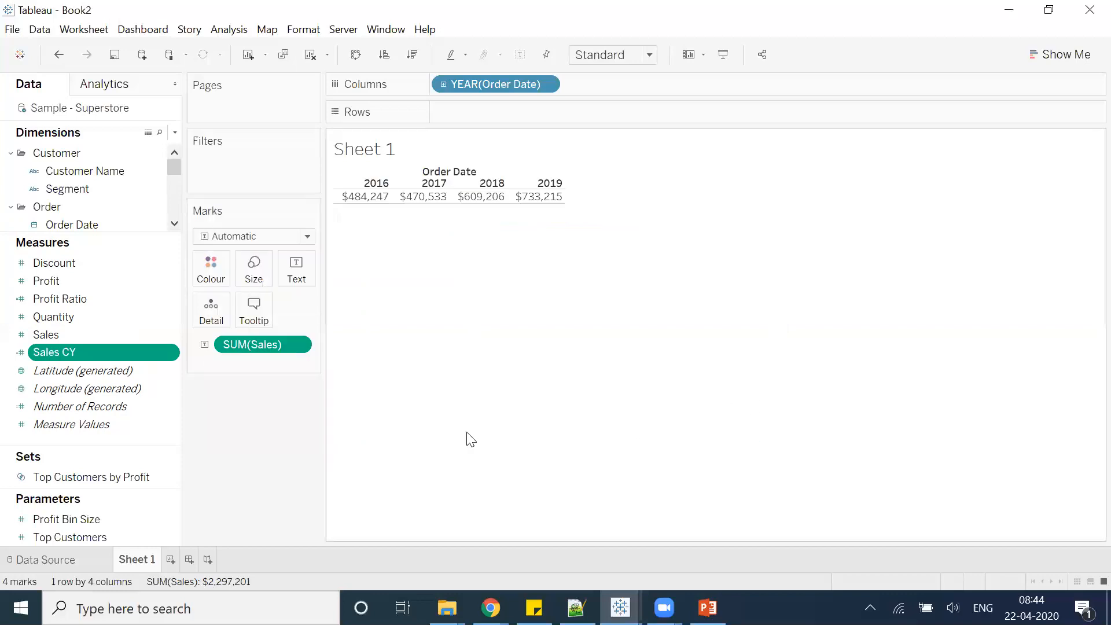
left_click_drag(19, 352, 425, 196)
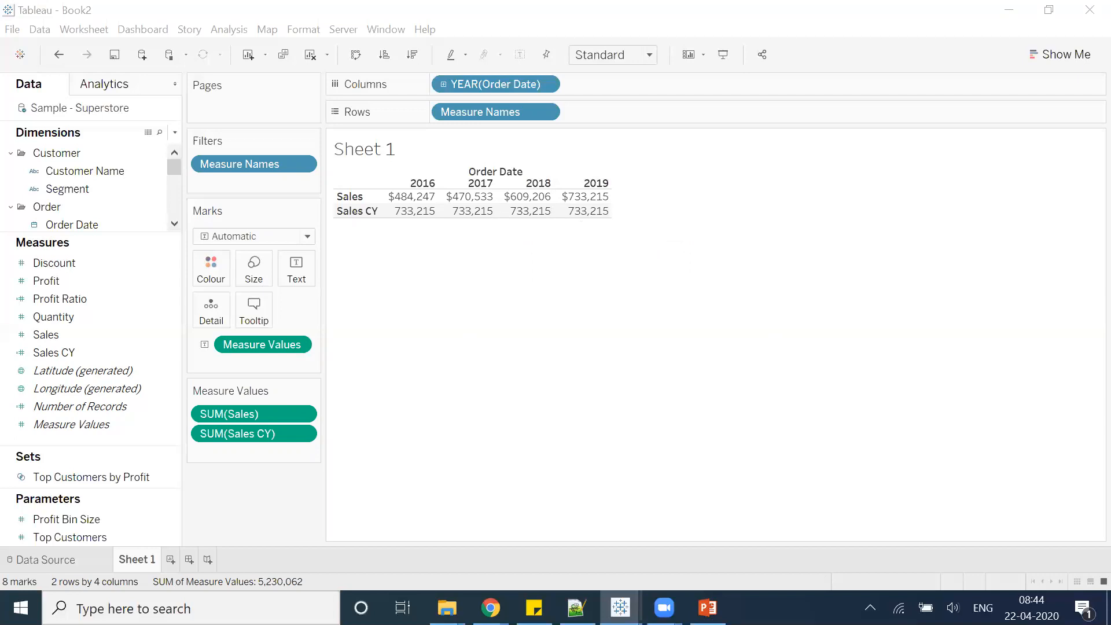
- Duplicate the Sales CY field and rename the copy Sales PY
right_click(56, 352)
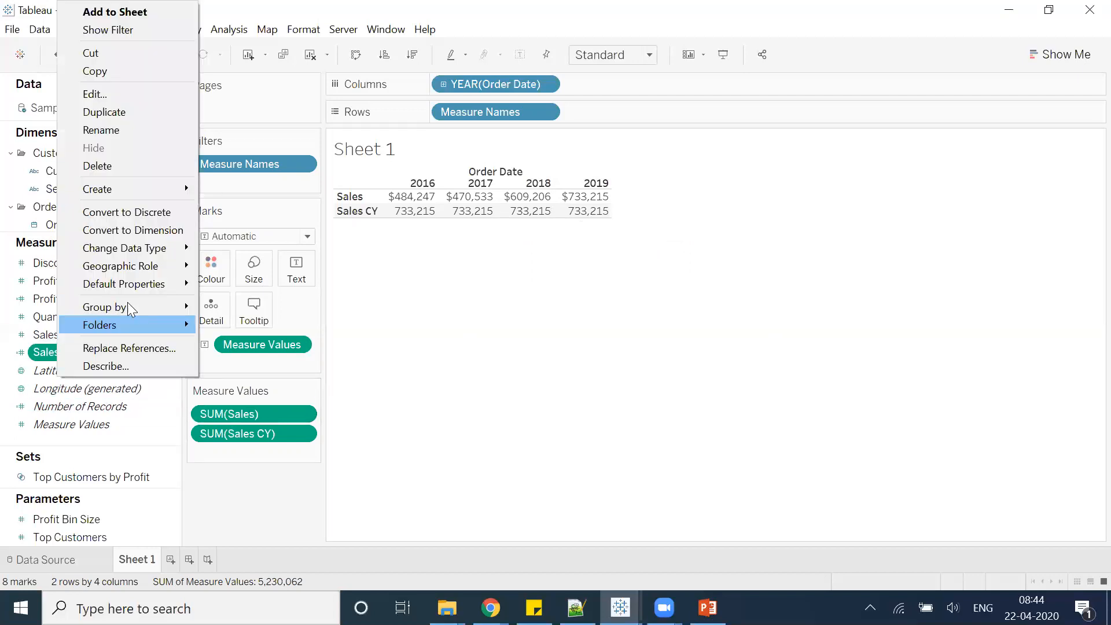
left_click(104, 112)
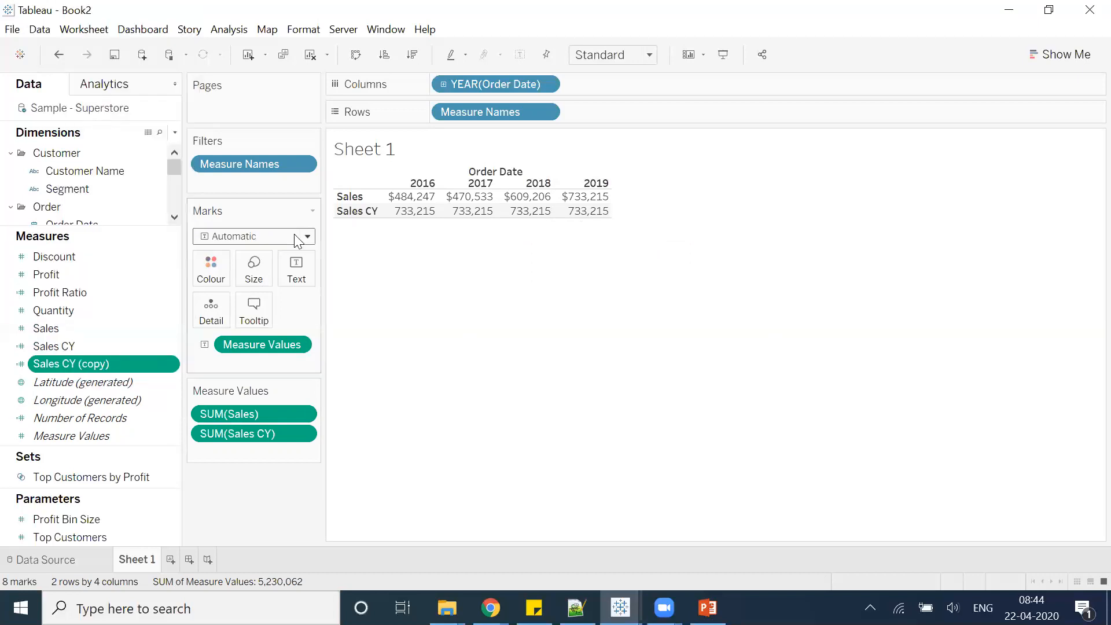
right_click(76, 364)
left_click(110, 95)
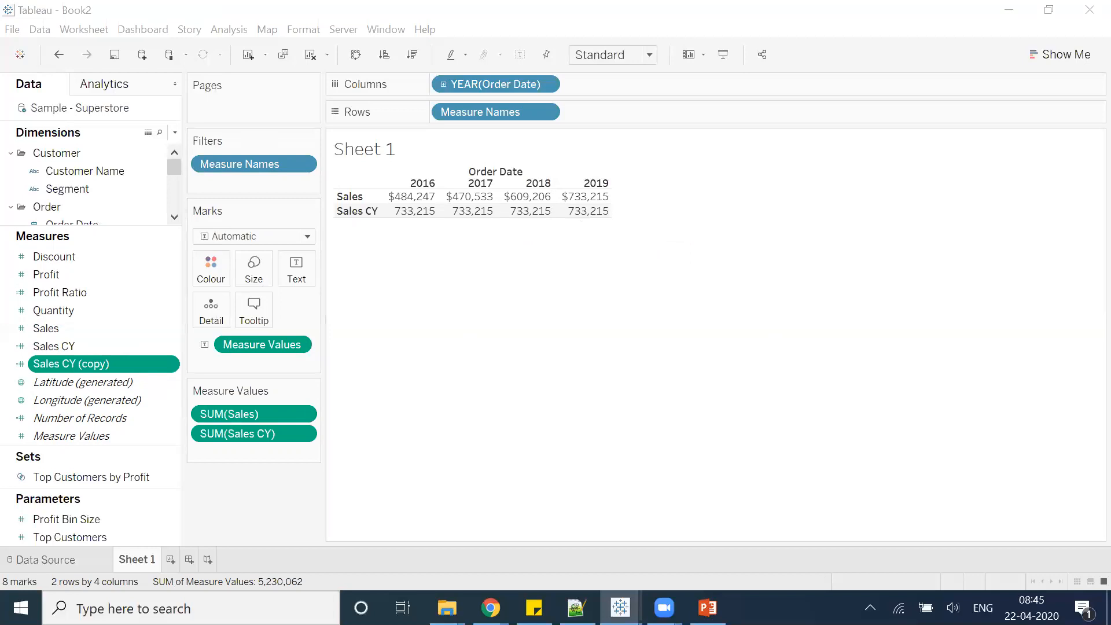
left_click_drag(484, 174, 279, 109)
left_click(168, 123)
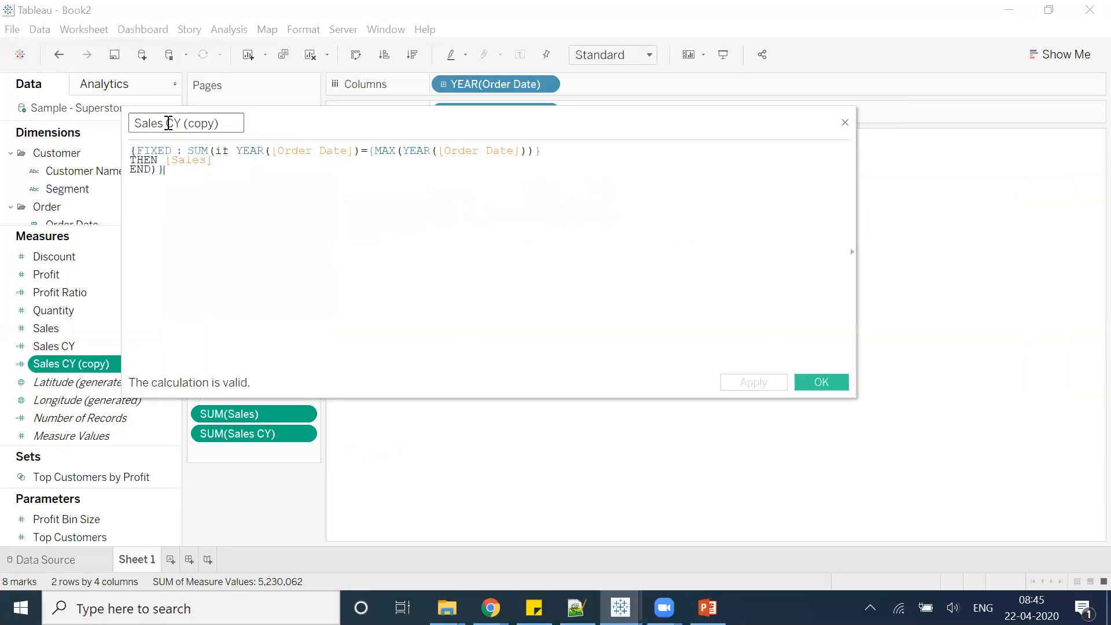
left_click_drag(166, 123, 330, 119)
type("P")
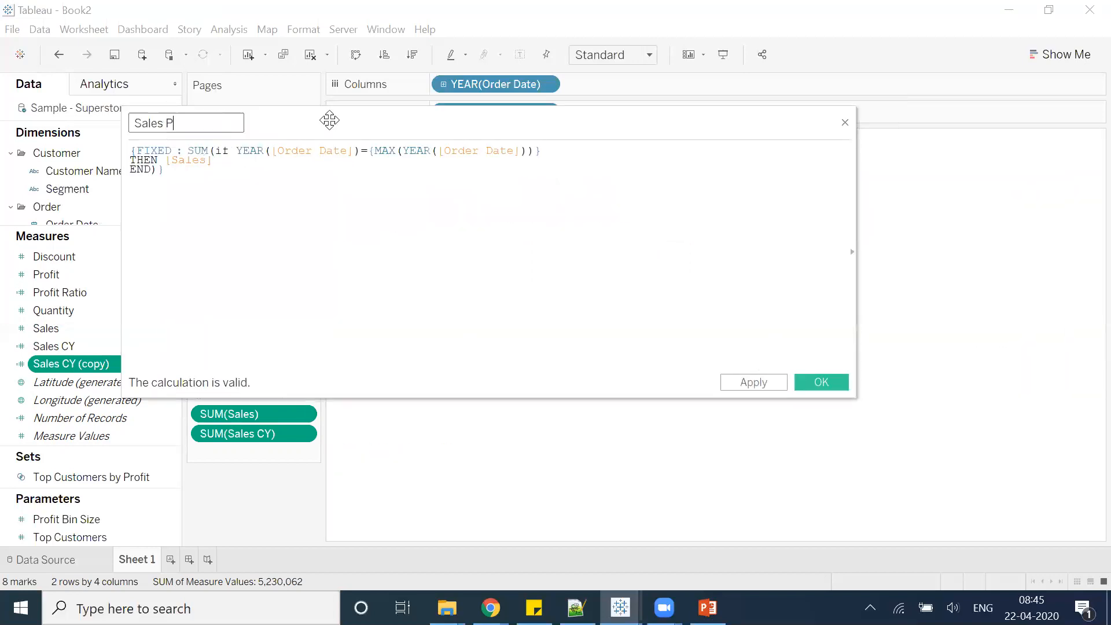
type("Y")
- Append -1 after the maximum year in the Sales PY formula and add the saved field to the table's values
left_click(569, 155)
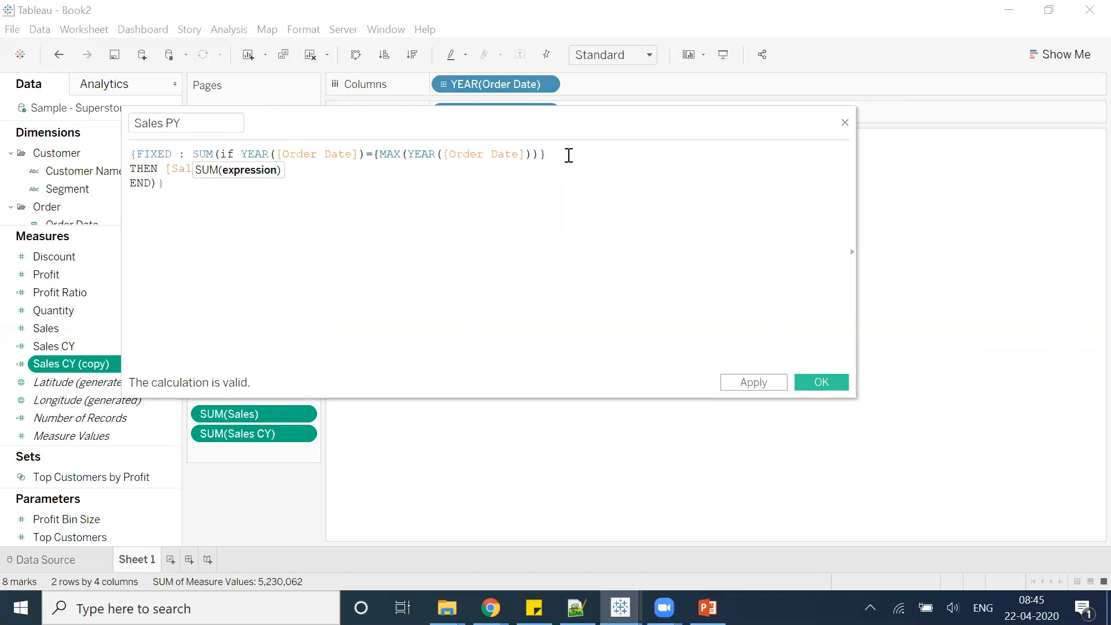
type("-1")
left_click(830, 382)
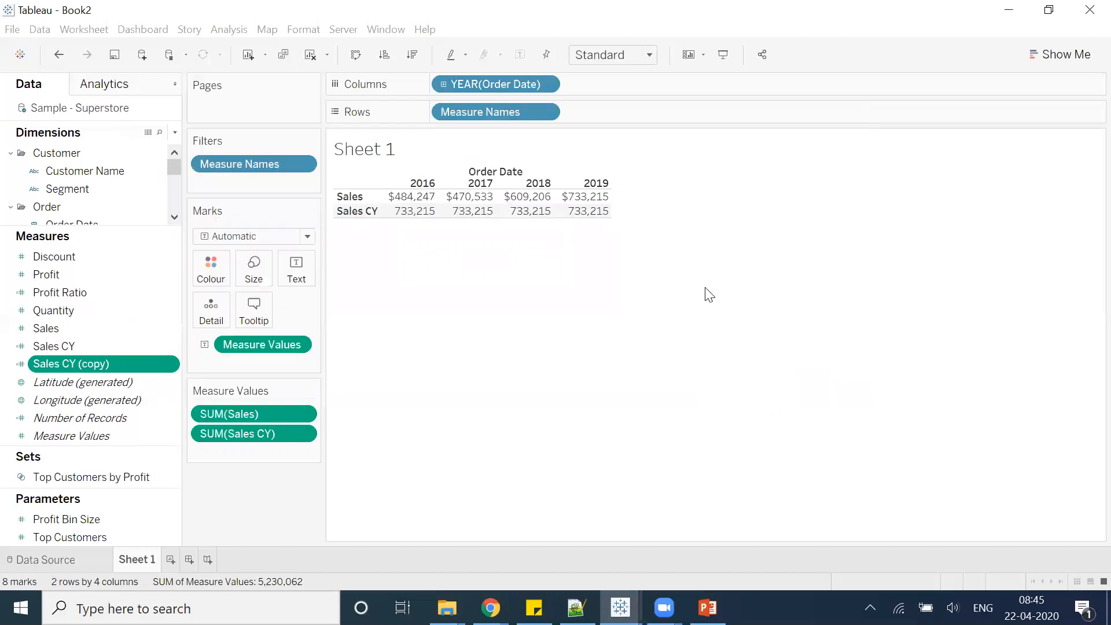
left_click_drag(48, 364, 428, 221)
left_click(1084, 53)
left_click(968, 107)
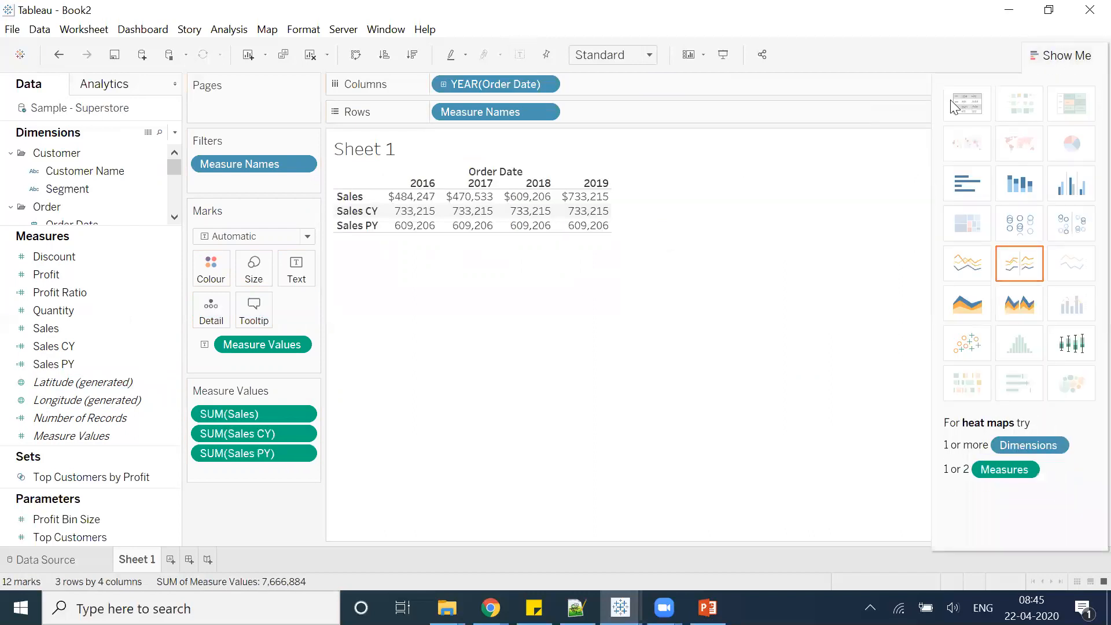
left_click(601, 255)
mouse_move(569, 203)
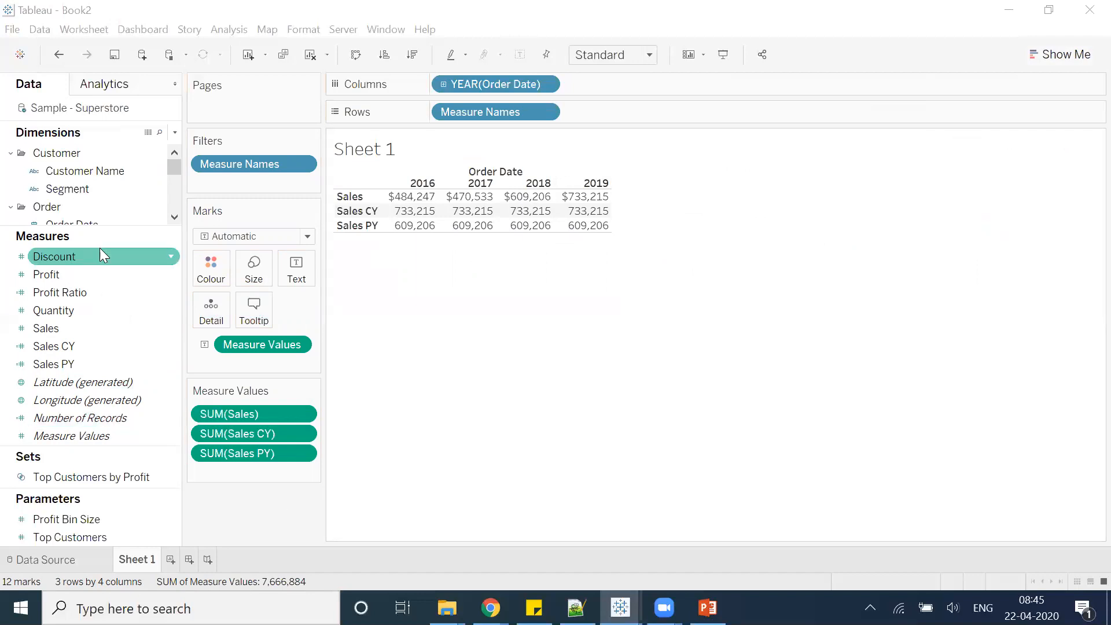
- Create a new calculated field named %Change among the measures
left_click_drag(103, 229, 110, 169)
right_click(84, 418)
left_click(155, 431)
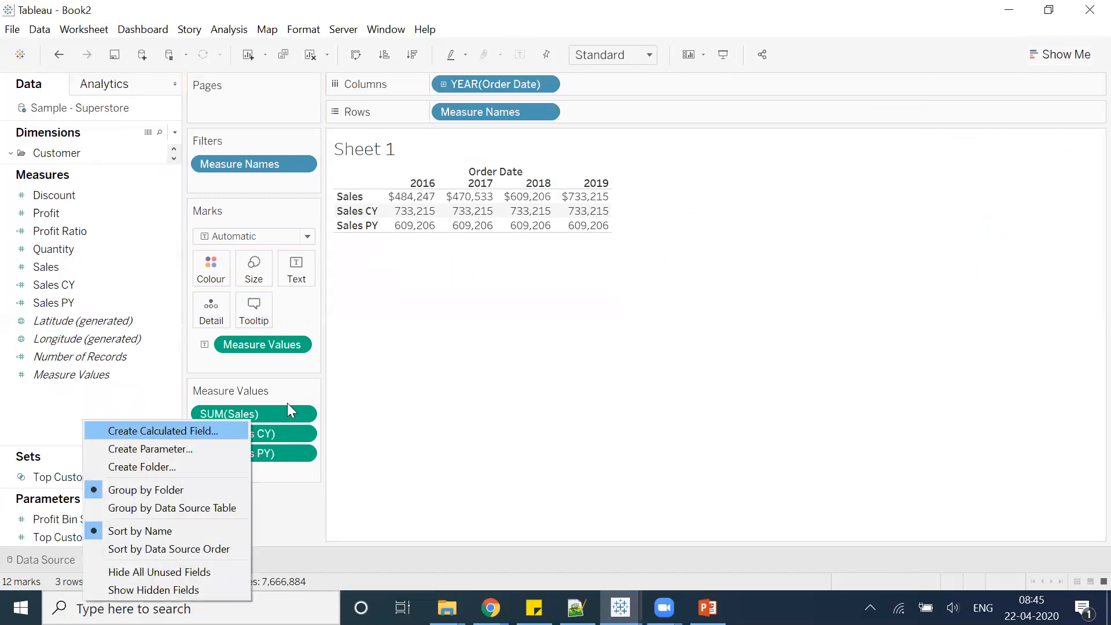
left_click_drag(578, 318, 312, 242)
type("%Change")
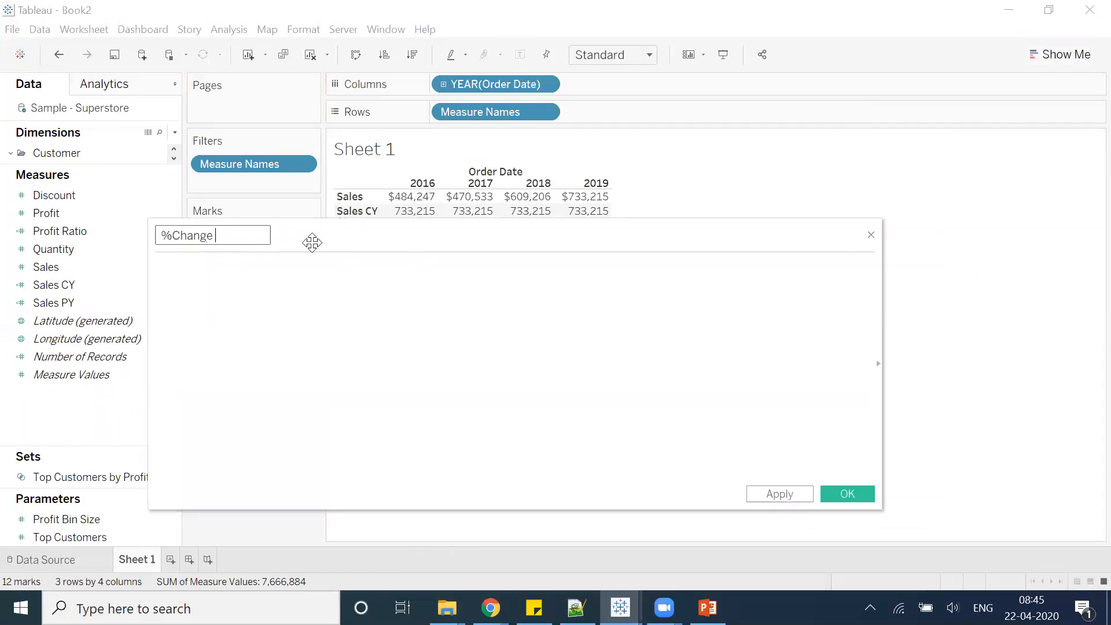
- Enter SUM([Sales CY])-SUM([Sales PY]) as the %Change formula
key("Tab")
type("SUM([")
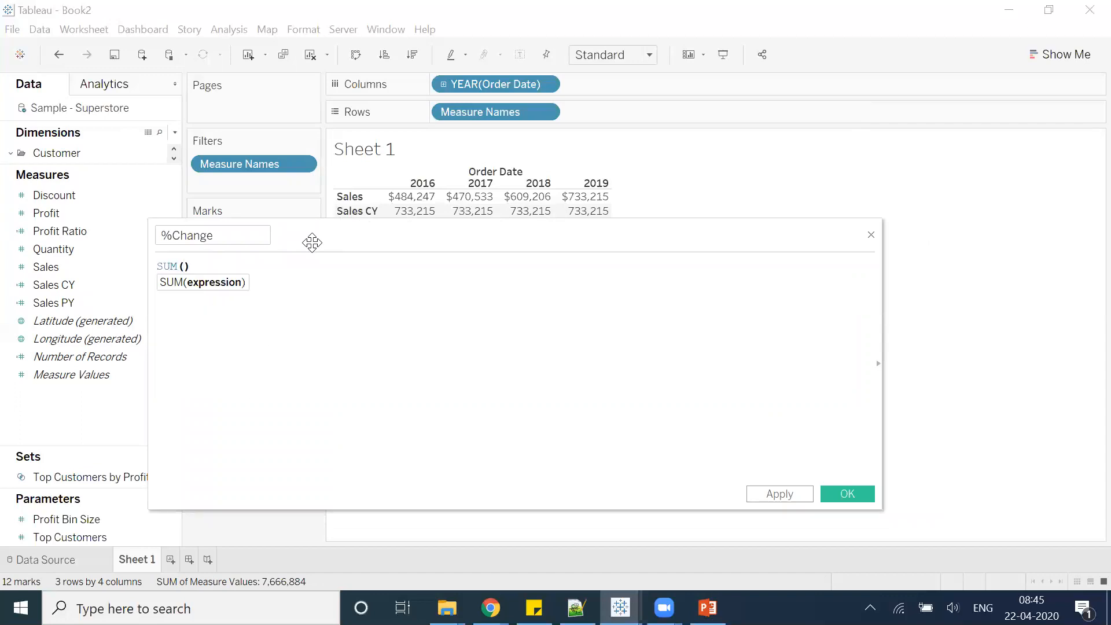
type("Sal")
key("Down")
key("Return")
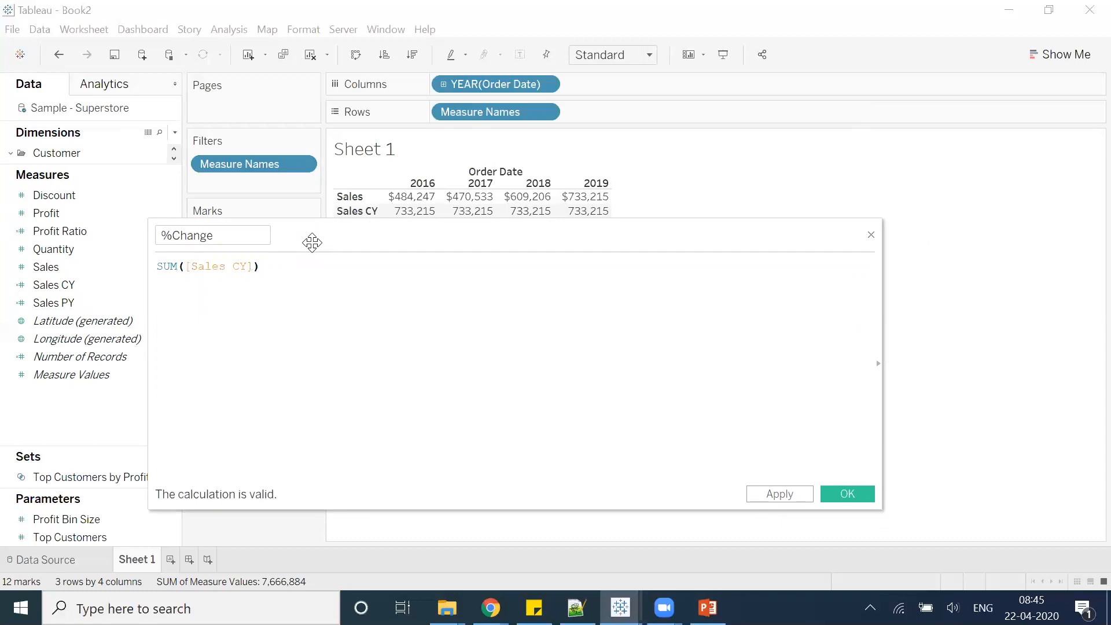
type("-sum")
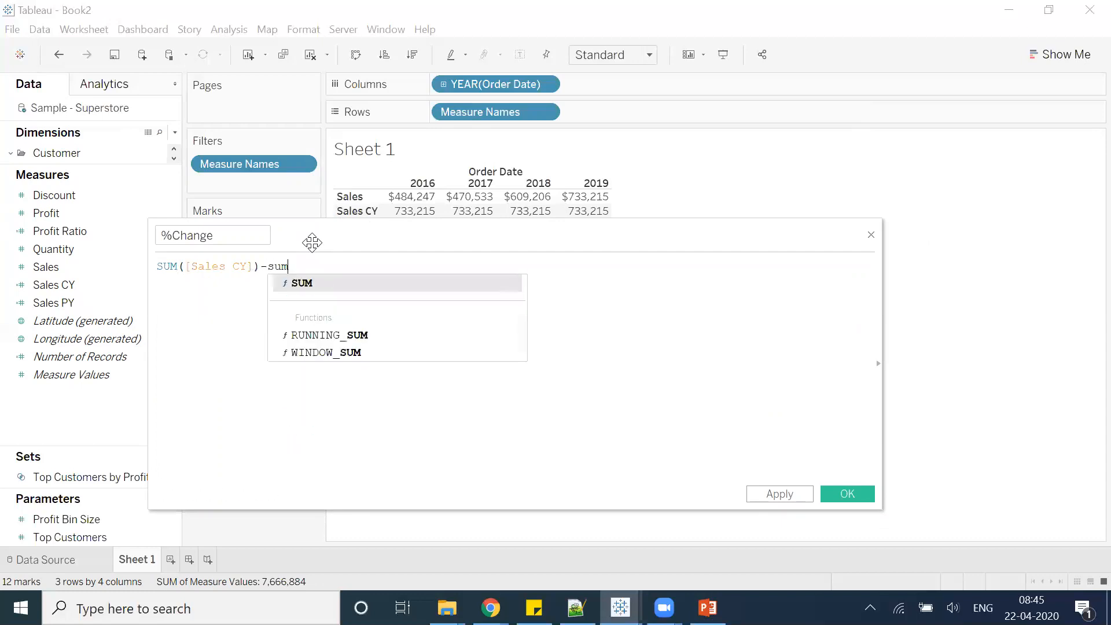
key("Return")
type("sal")
key("Down")
key("Down")
key("Return")
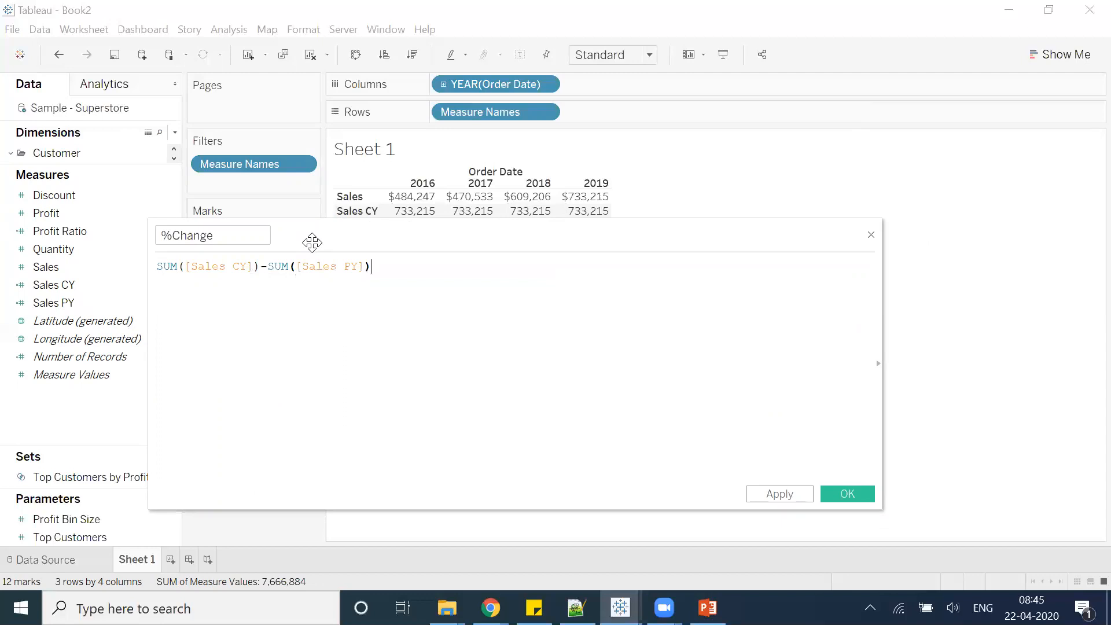
- Wrap the %Change difference in parentheses, divide it by SUM([Sales PY]) and save the field
key("Home")
type("(")
key("End")
type(")")
type("/SUM(sa")
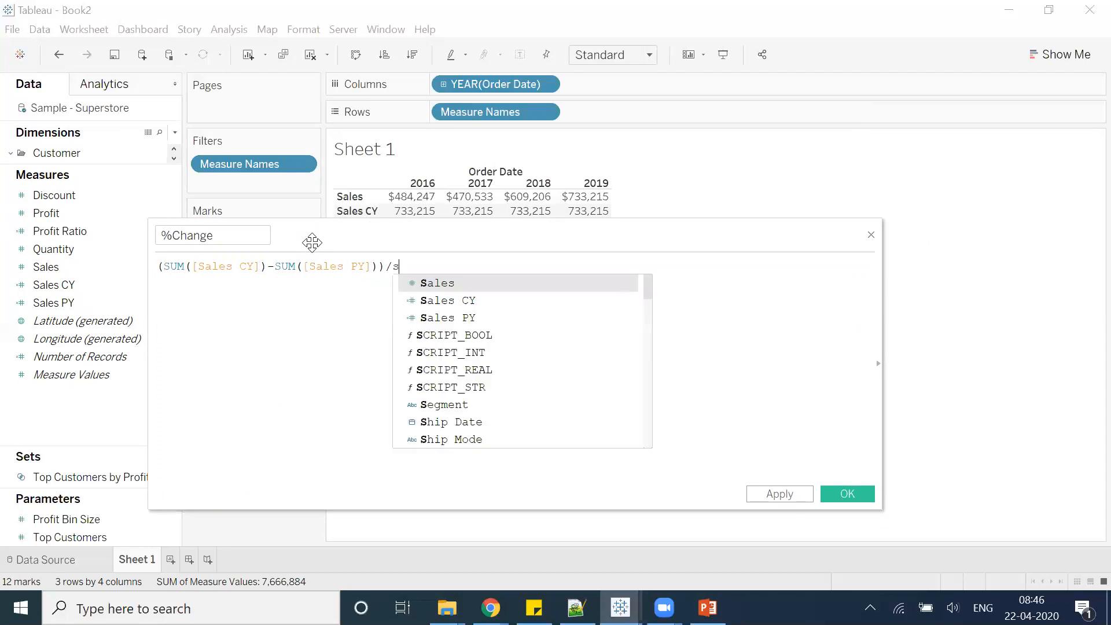
key("Down")
key("Down")
key("Return")
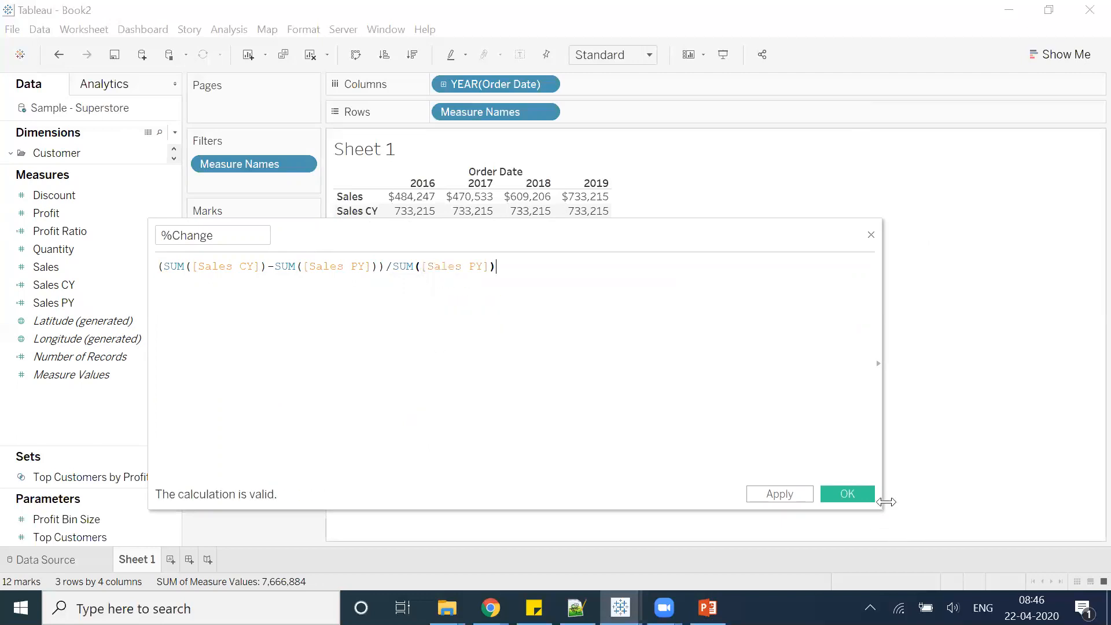
left_click(847, 493)
- Set the default number format of the %Change field to the custom format +0.0%;-0.0%
right_click(70, 193)
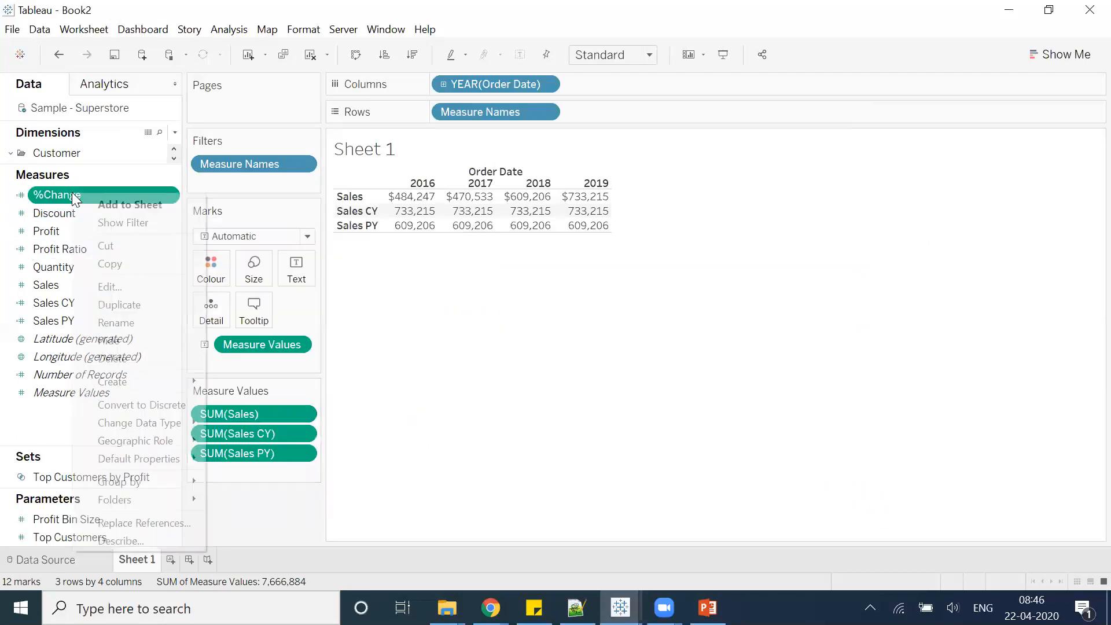
mouse_move(180, 459)
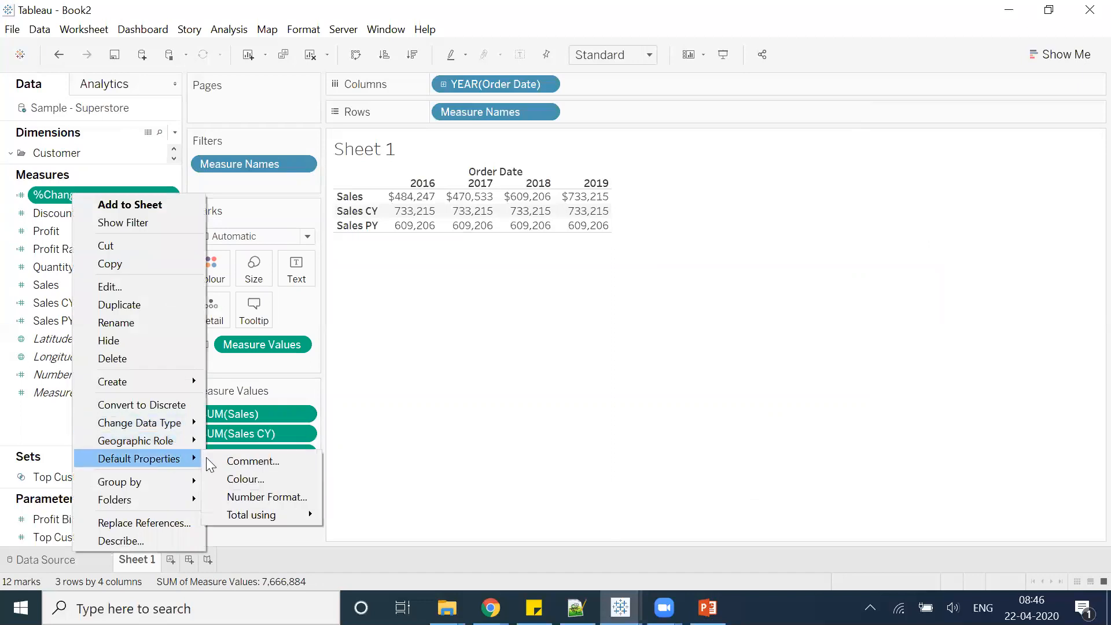
left_click(258, 497)
left_click(467, 302)
left_click(582, 259)
left_click(455, 315)
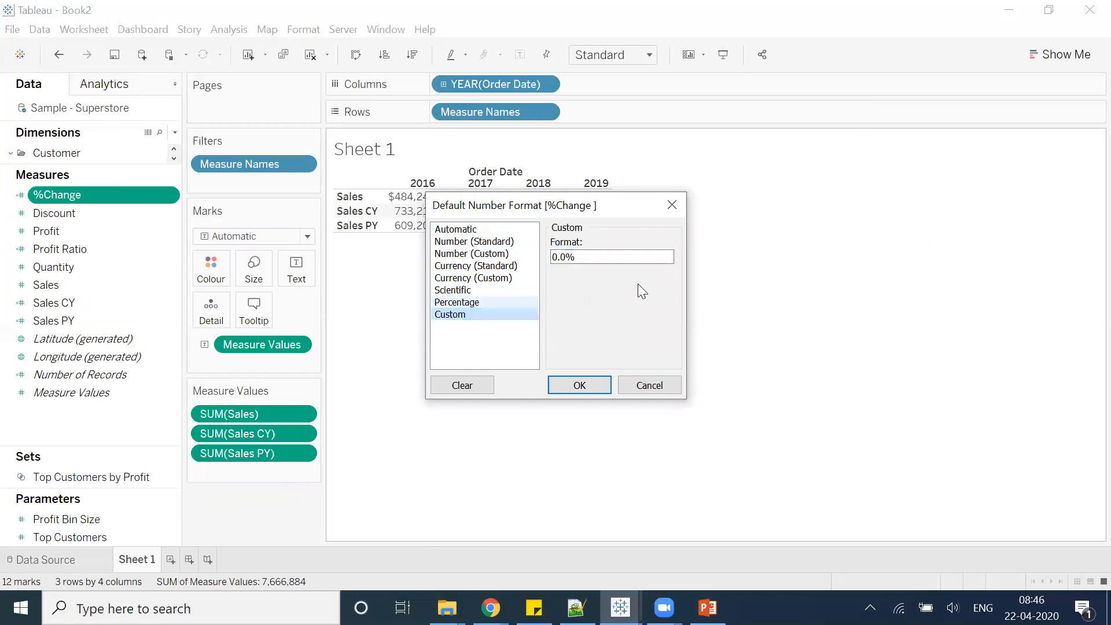
left_click(553, 256)
type("+")
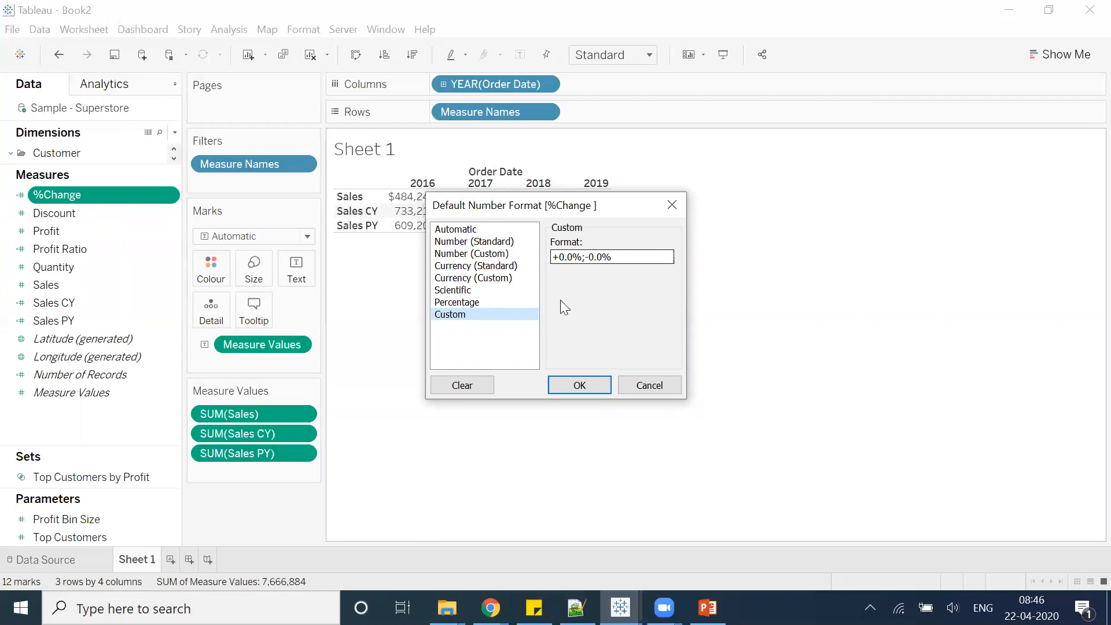
left_click(579, 385)
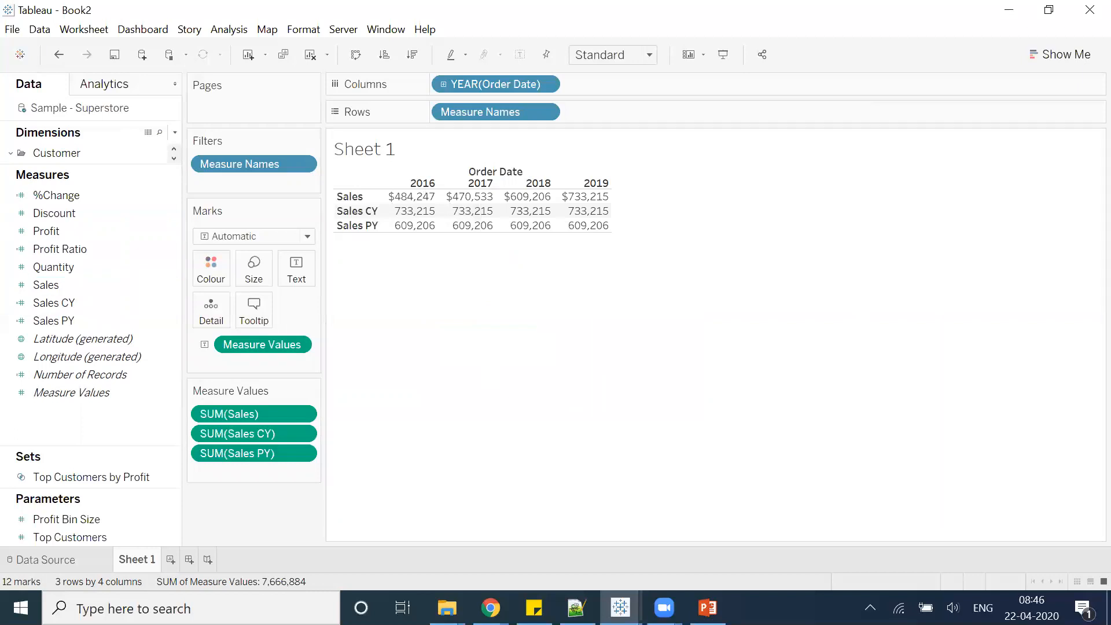
- Add a new worksheet and create a calculated field named Last 12 Months
left_click(172, 559)
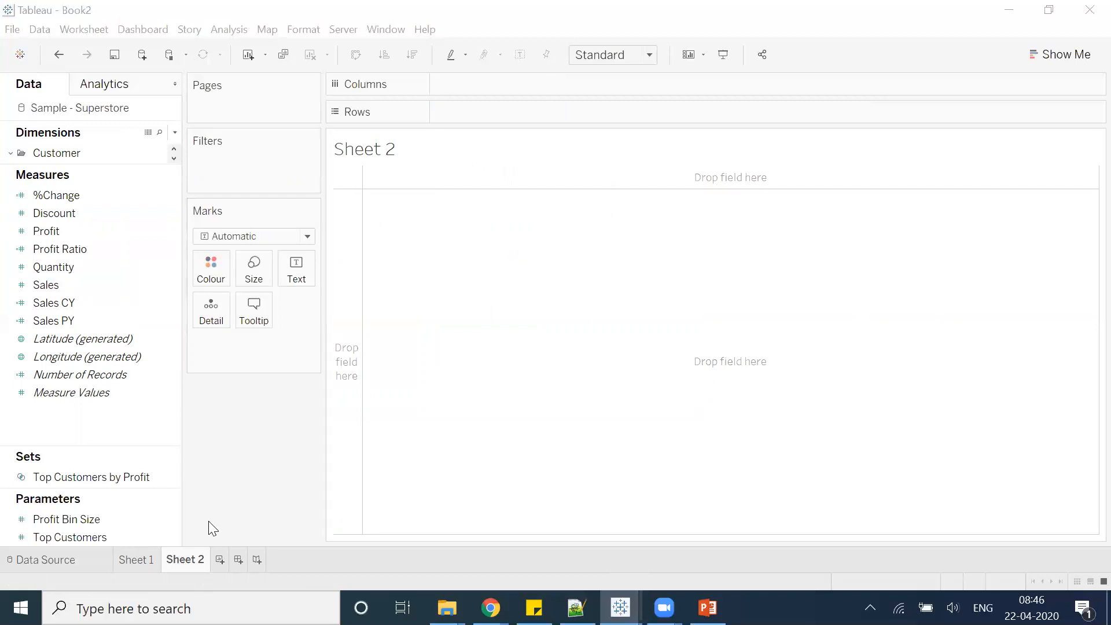
right_click(116, 425)
left_click(246, 432)
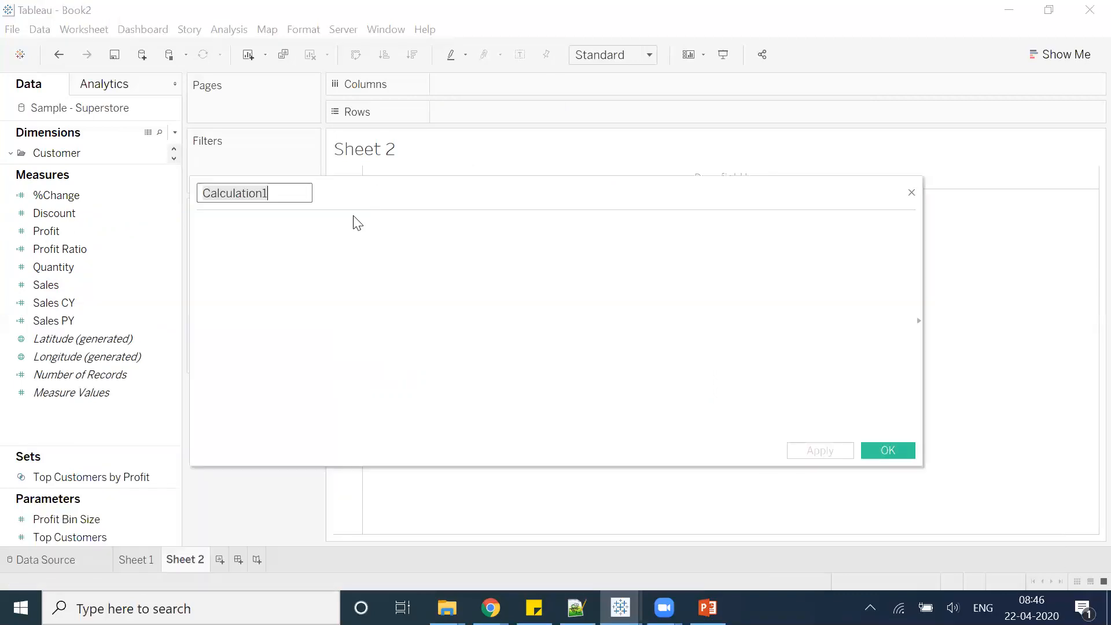
type("Las")
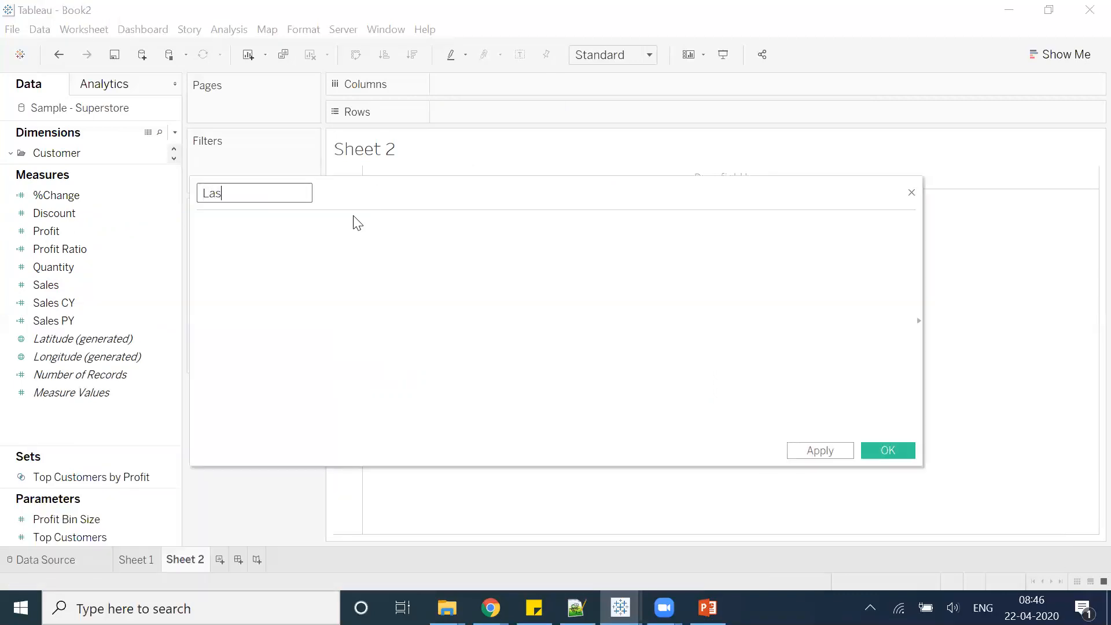
type("t 12 Month")
key("Tab")
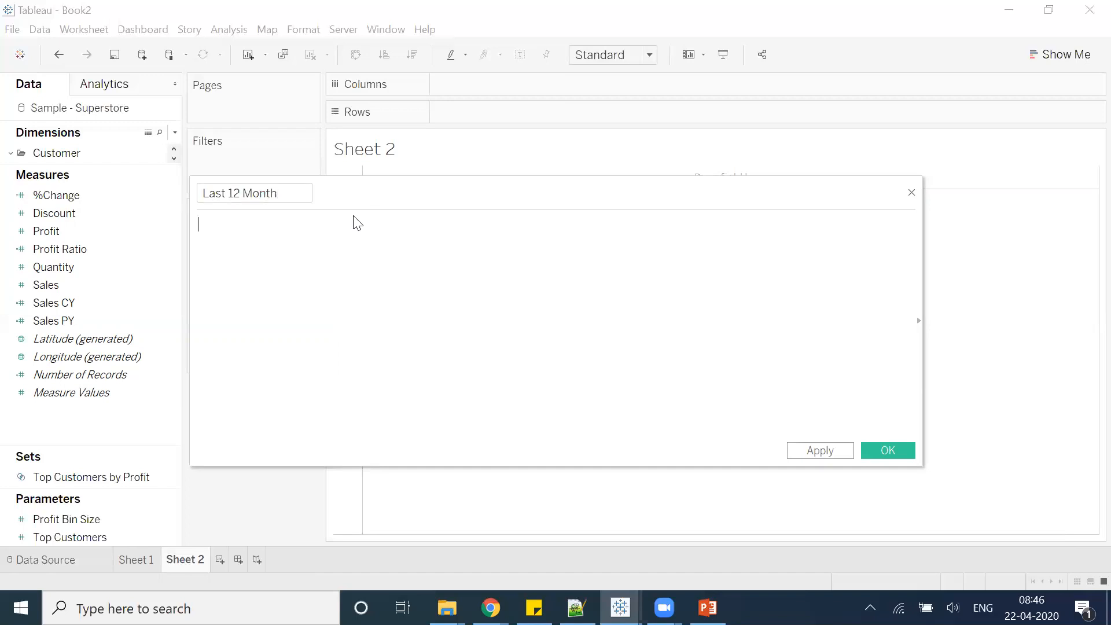
left_click(292, 193)
type("s")
- Enter DATETRUNC('month',[Order Date]) as the first line of the Last 12 Months formula
left_click(278, 255)
type("date")
key("Down")
key("Down")
key("Down")
key("Down")
key("Down")
key("Down")
key("Down")
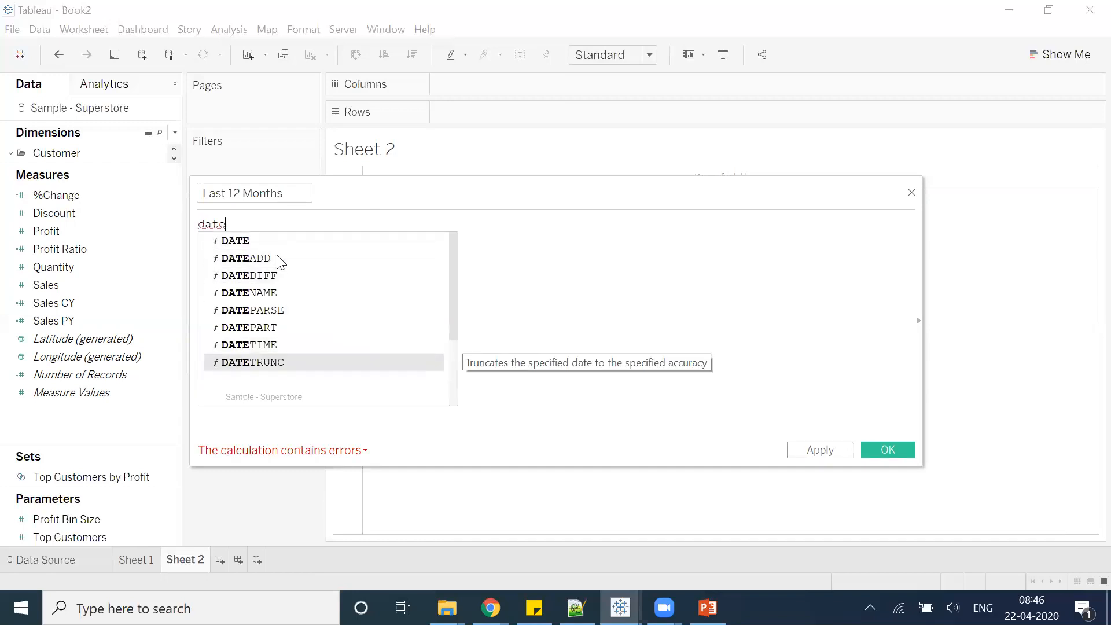
key("Return")
type("'month")
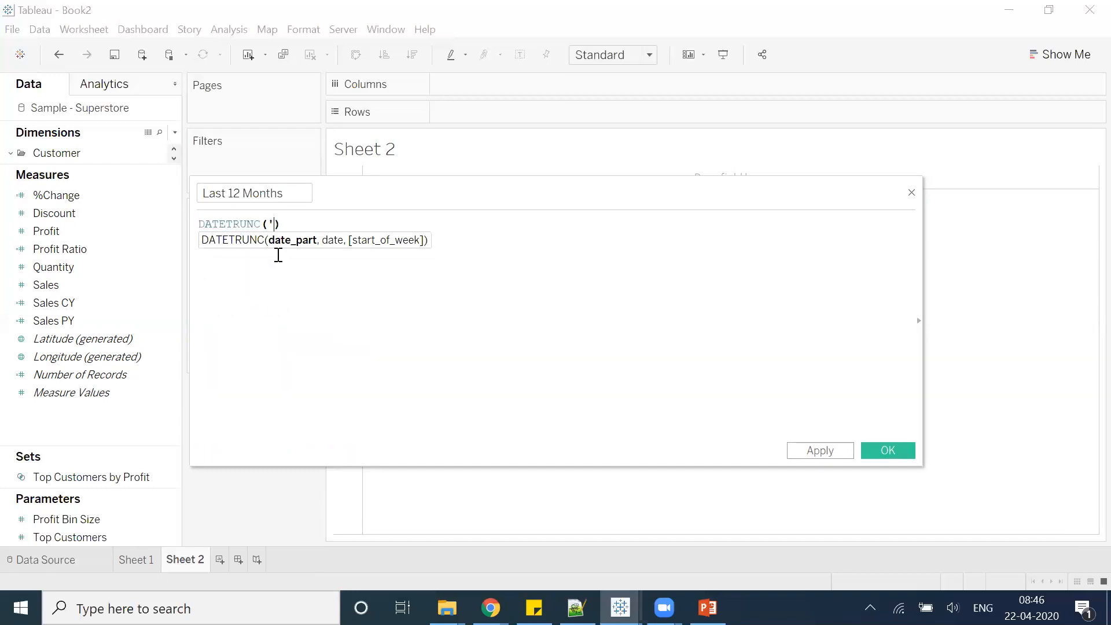
type("',or")
key("Return")
key("Right")
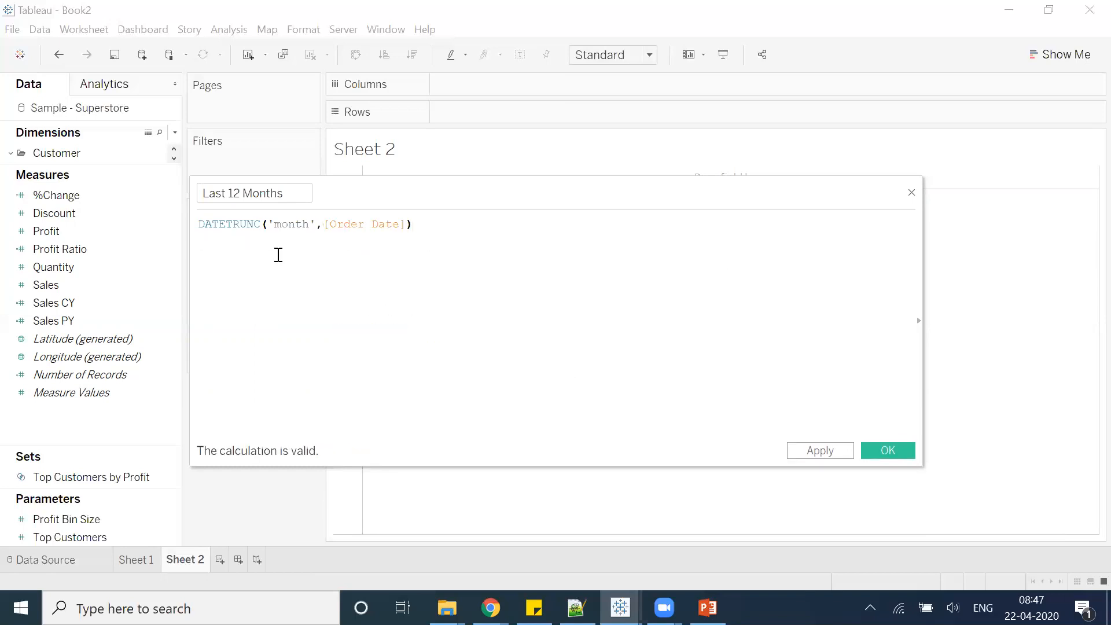
- Add >= on the formula's second line and begin the third line with DATEADD('month',-11,
key("Return")
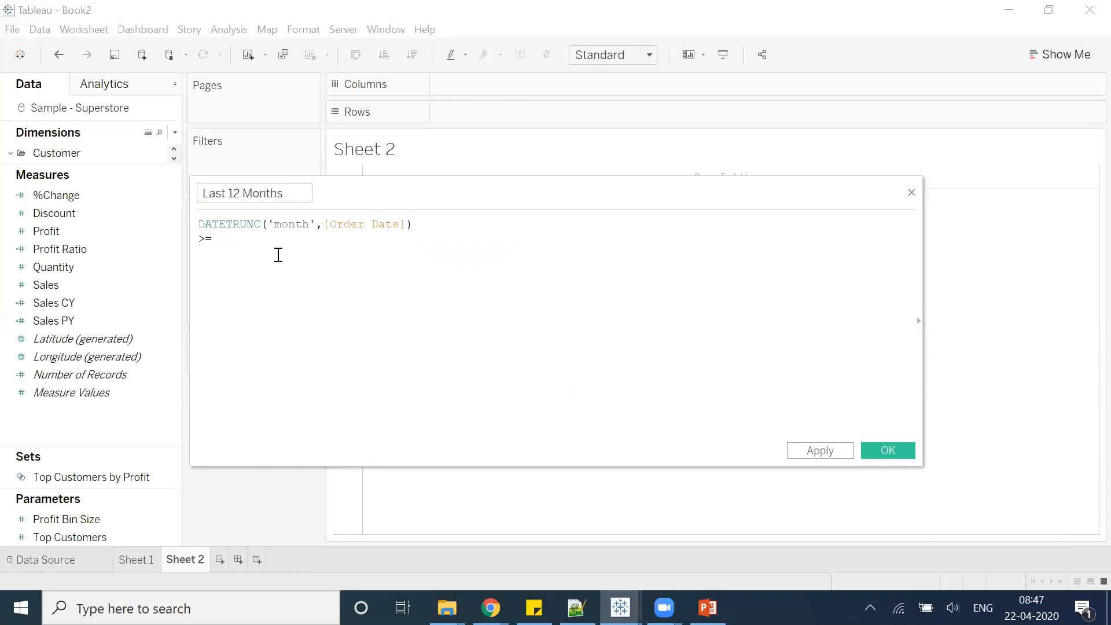
type("date")
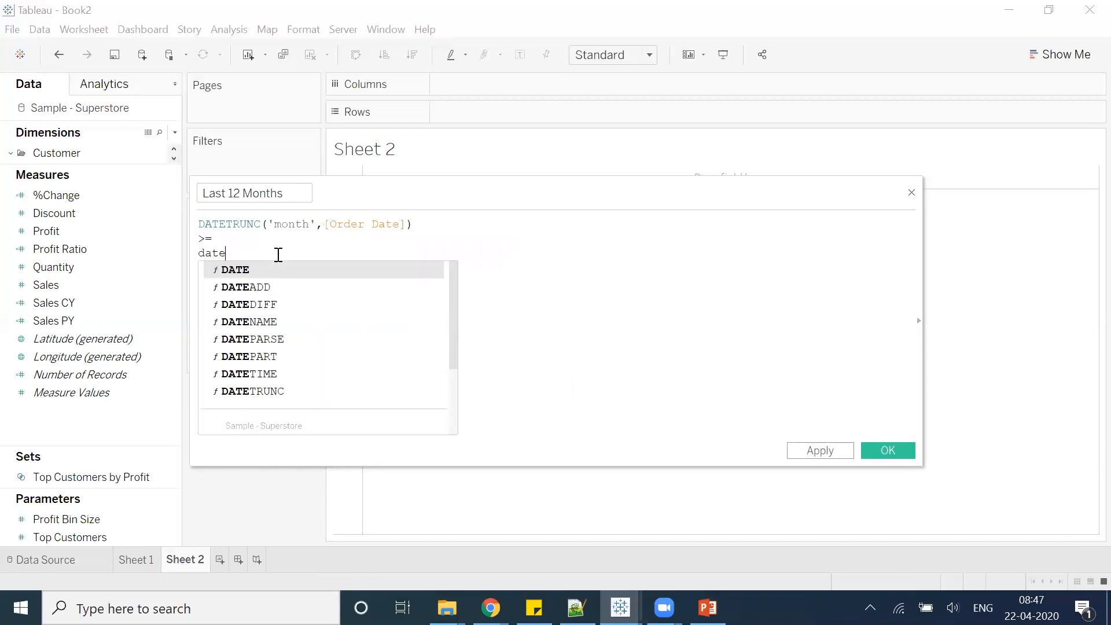
key("Return")
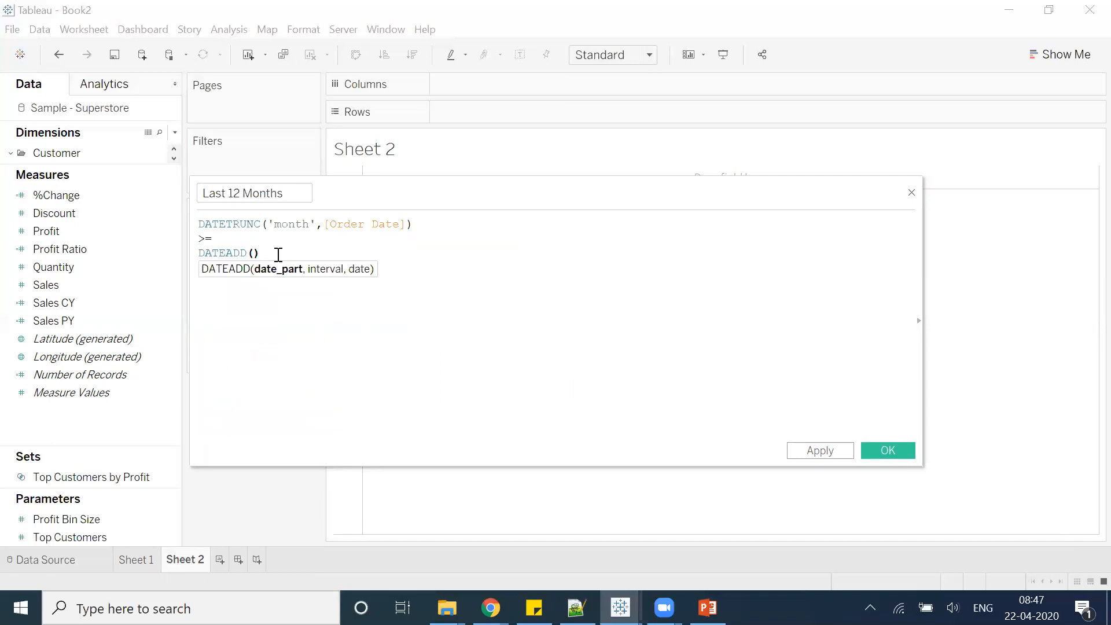
type("'month',-11")
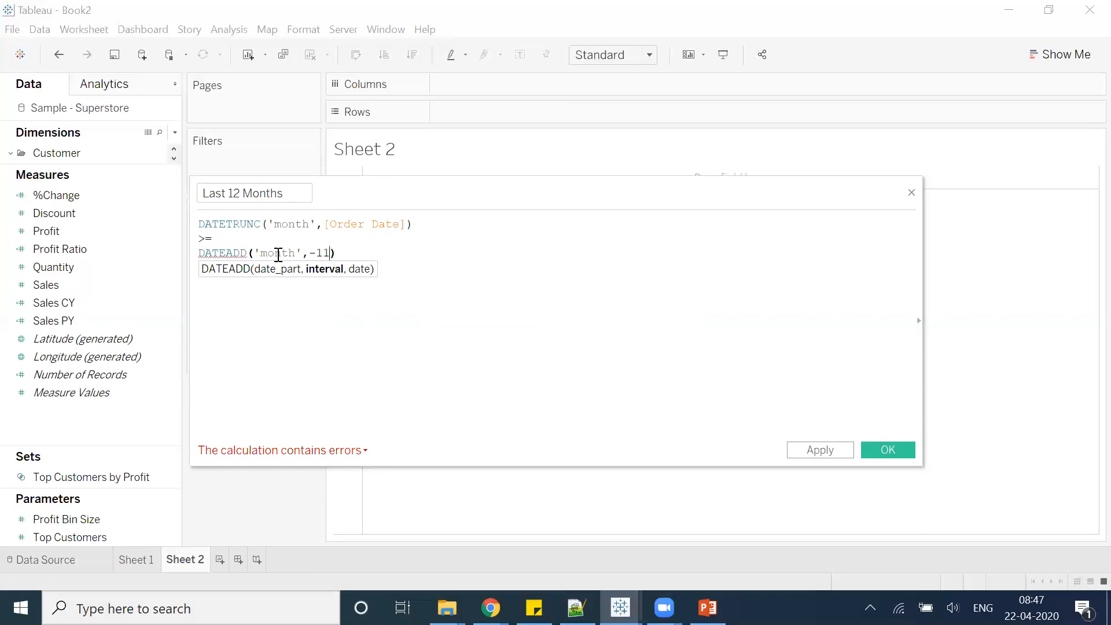
type(", ")
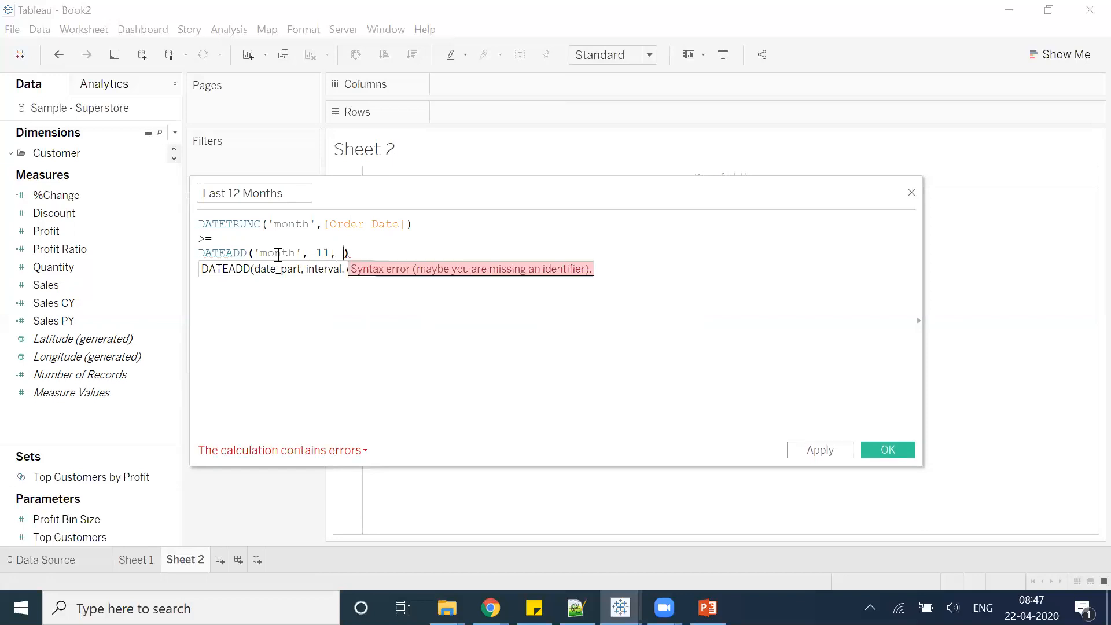
- Start the DATEADD date argument with {MAX((DATETRUNC( in the Last 12 Months formula
type("{max")
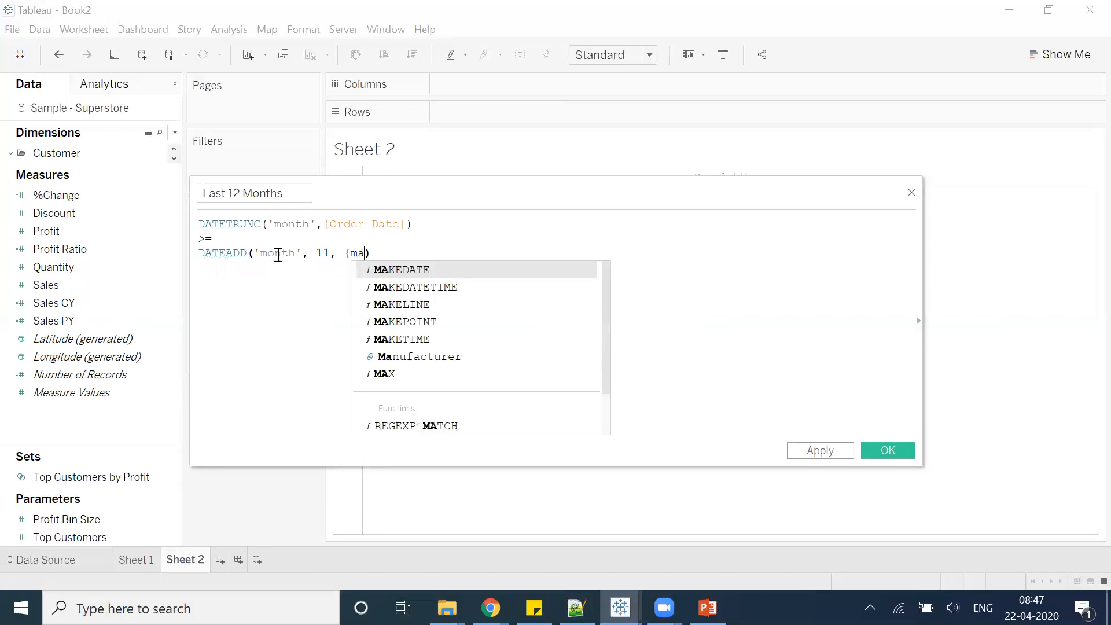
key("Return")
type("(date")
key("Down")
key("Down")
key("Down")
key("Down")
key("Down")
key("Down")
key("Down")
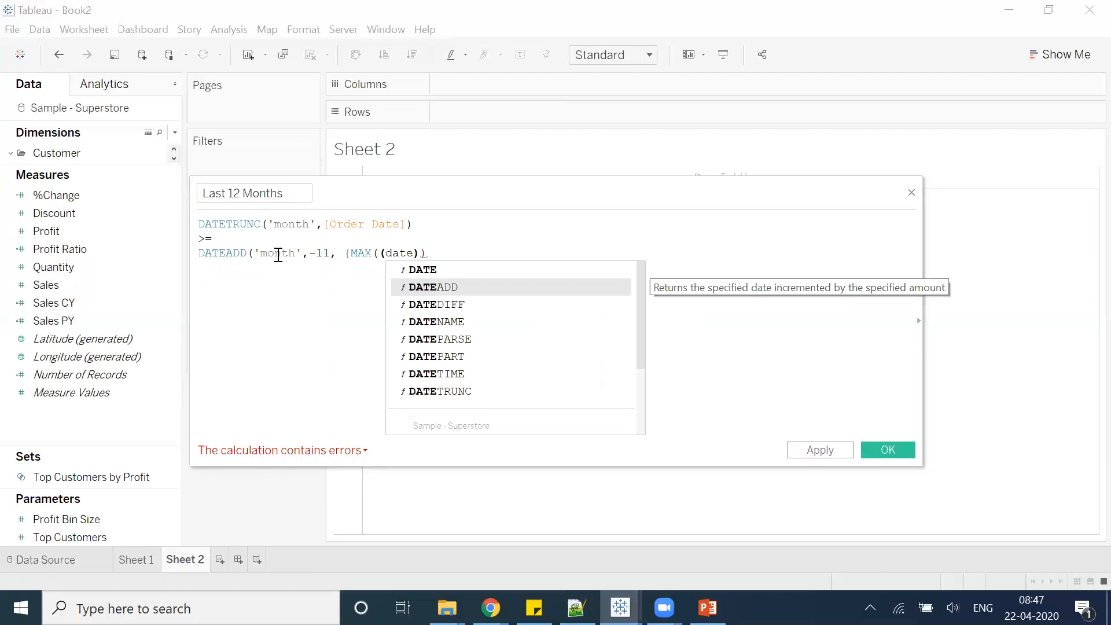
key("Return")
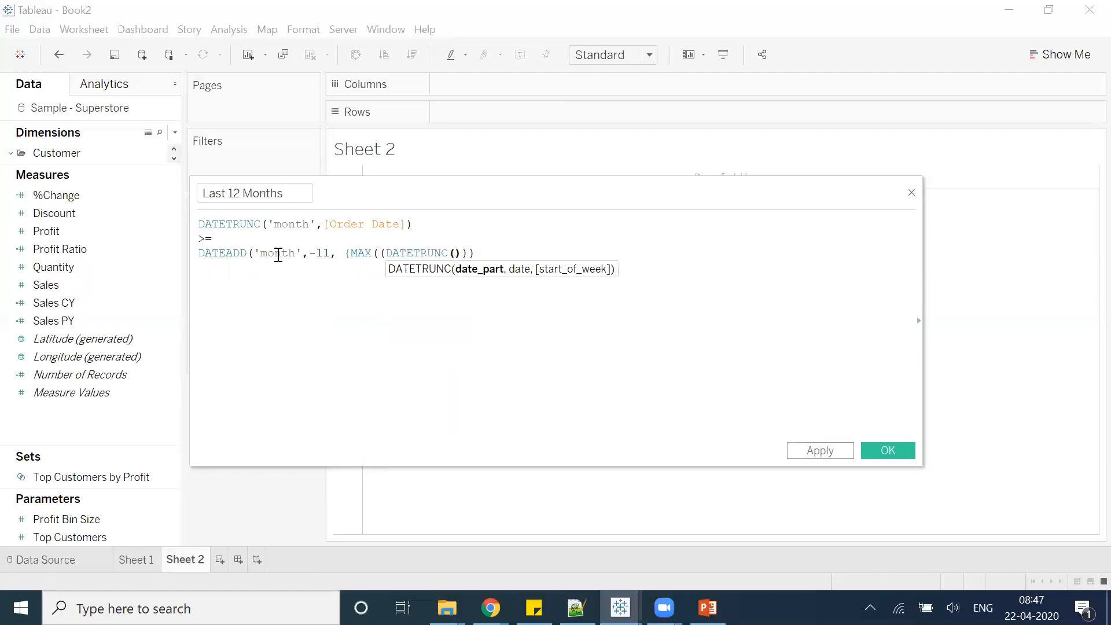
- Give the inner DATETRUNC the arguments 'month',[Order Date] and close the MAX expression with a curly brace
type("'month'")
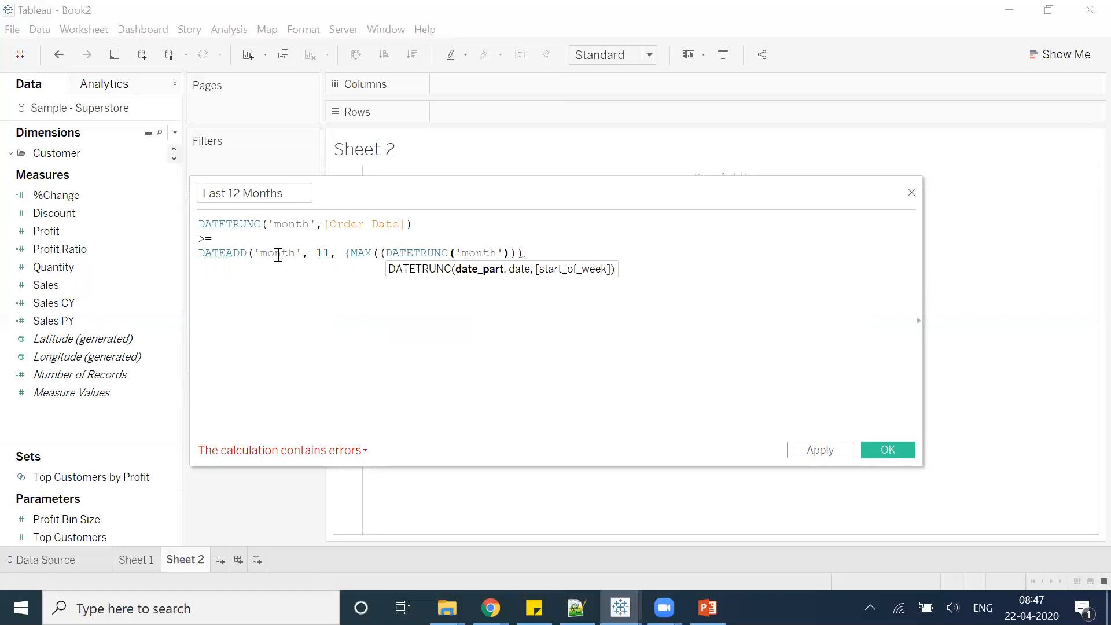
type(",or")
key("Return")
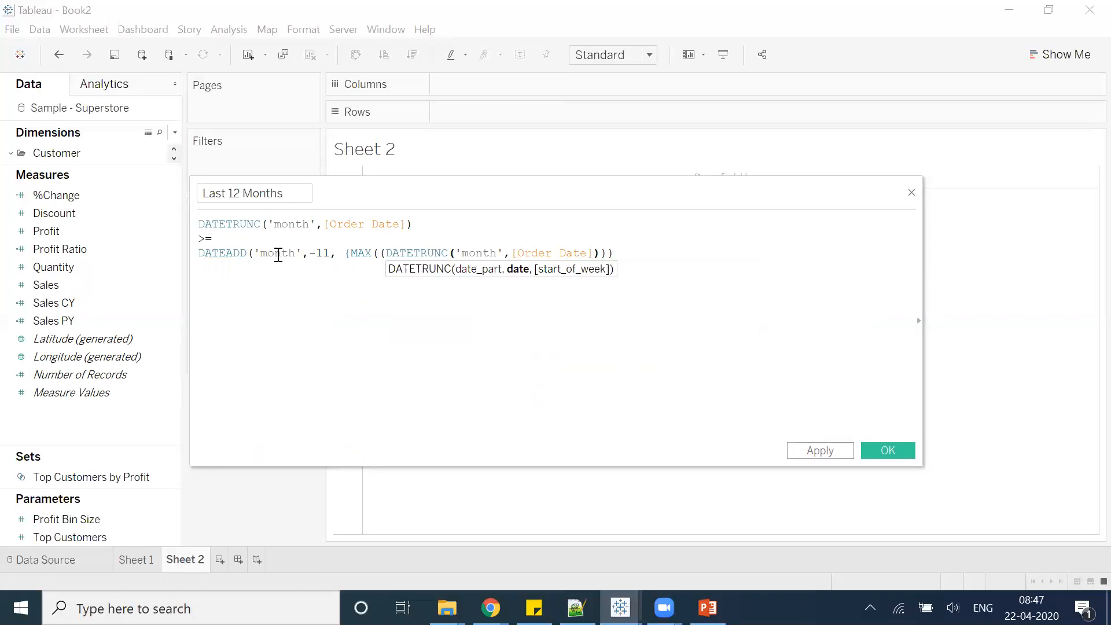
key("Right")
key("Right")
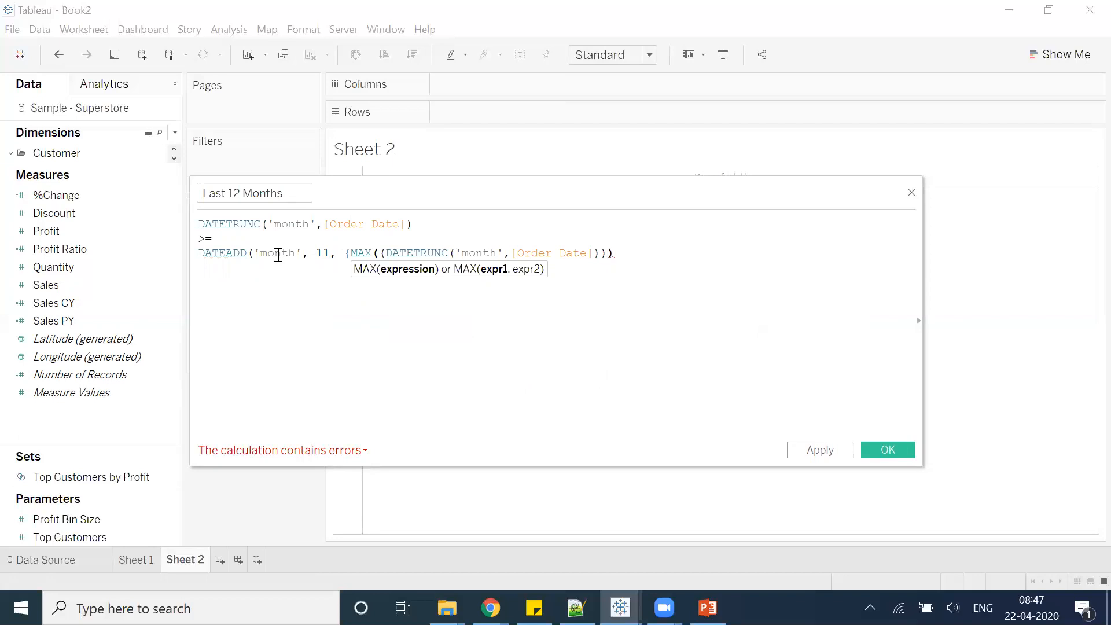
type("}")
- Check the formula's error details and remove the extra opening parenthesis after MAX
left_click(278, 451)
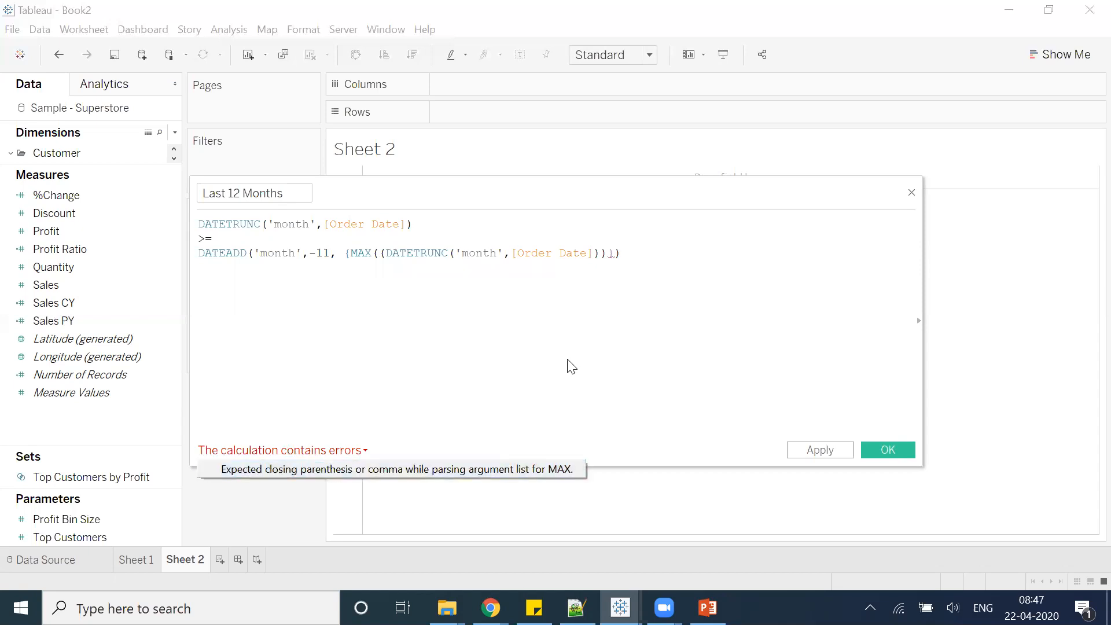
left_click(372, 298)
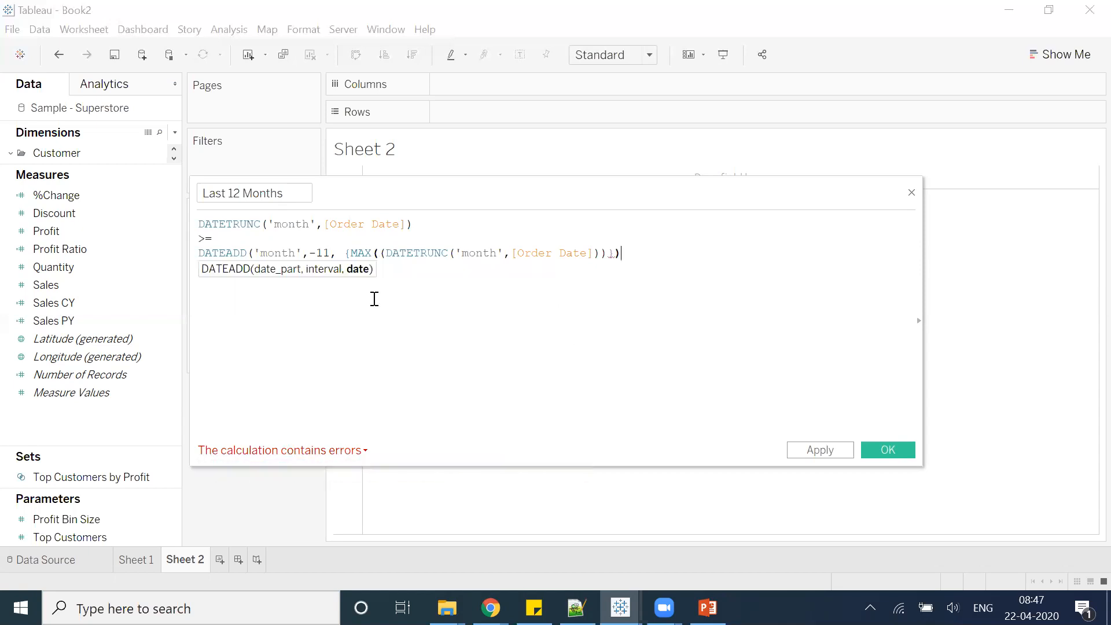
left_click(380, 252)
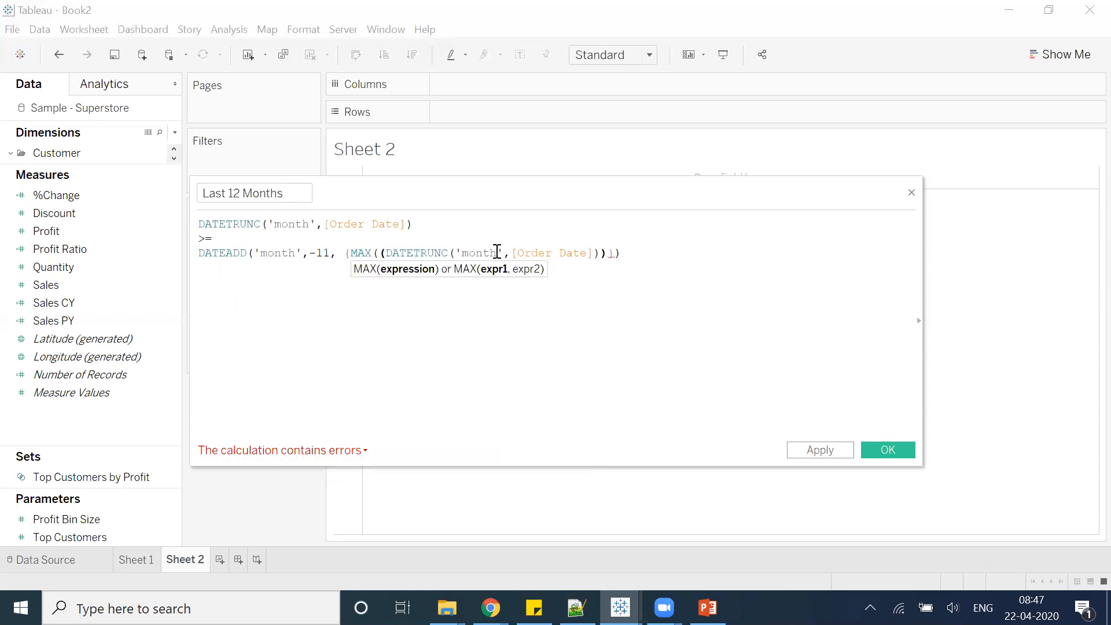
key("BackSpace")
left_click(687, 282)
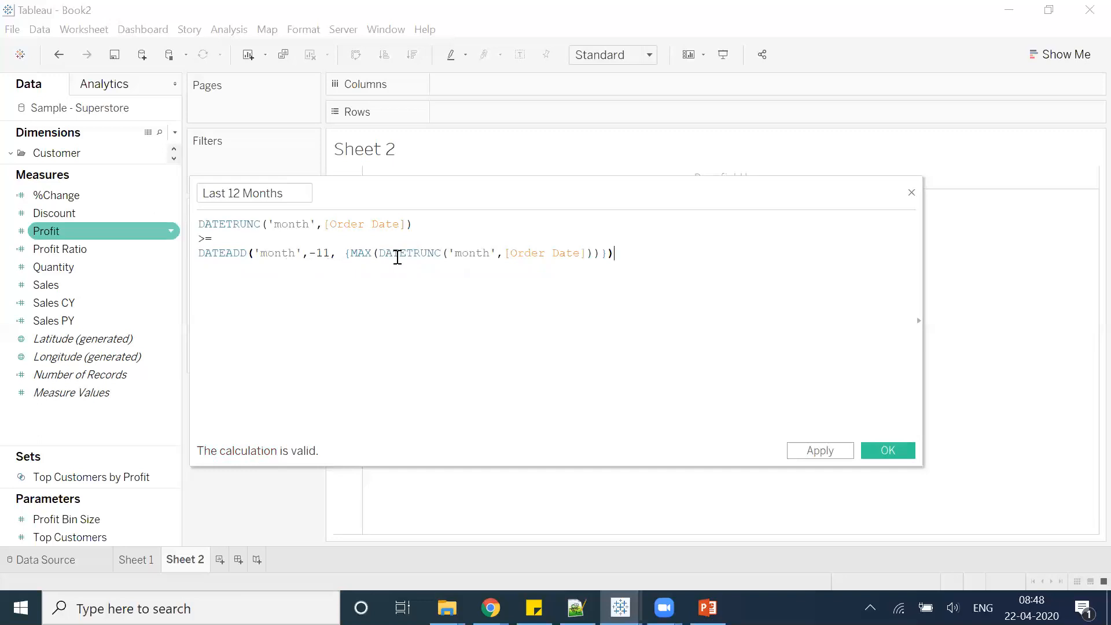
- Save the Last 12 Months calculation and enlarge the Dimensions area of the data pane
left_click(867, 448)
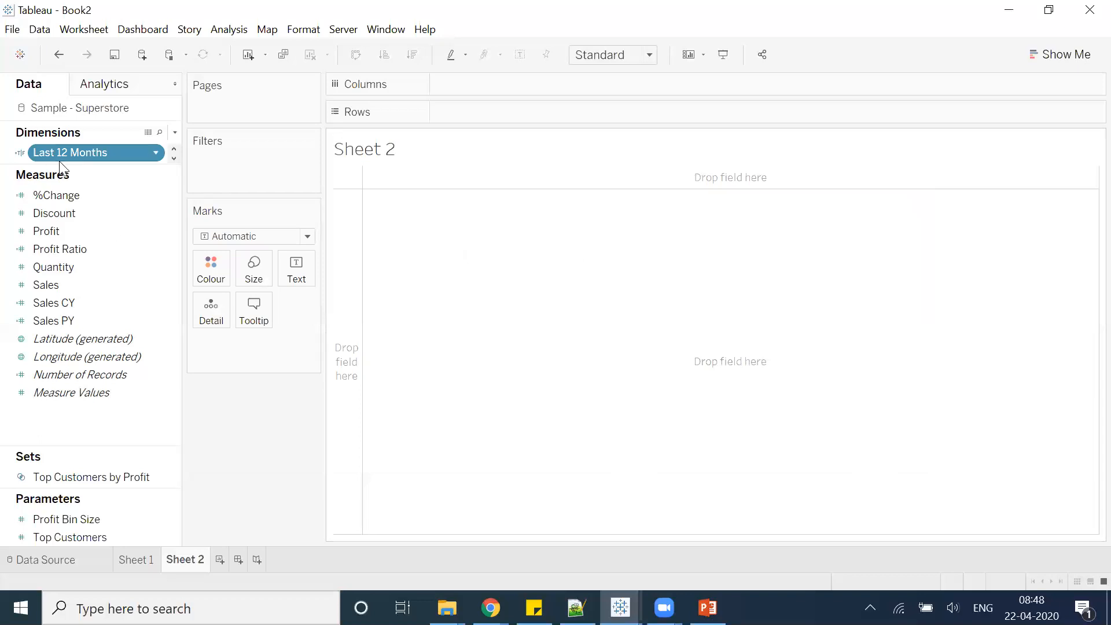
left_click_drag(79, 166, 81, 269)
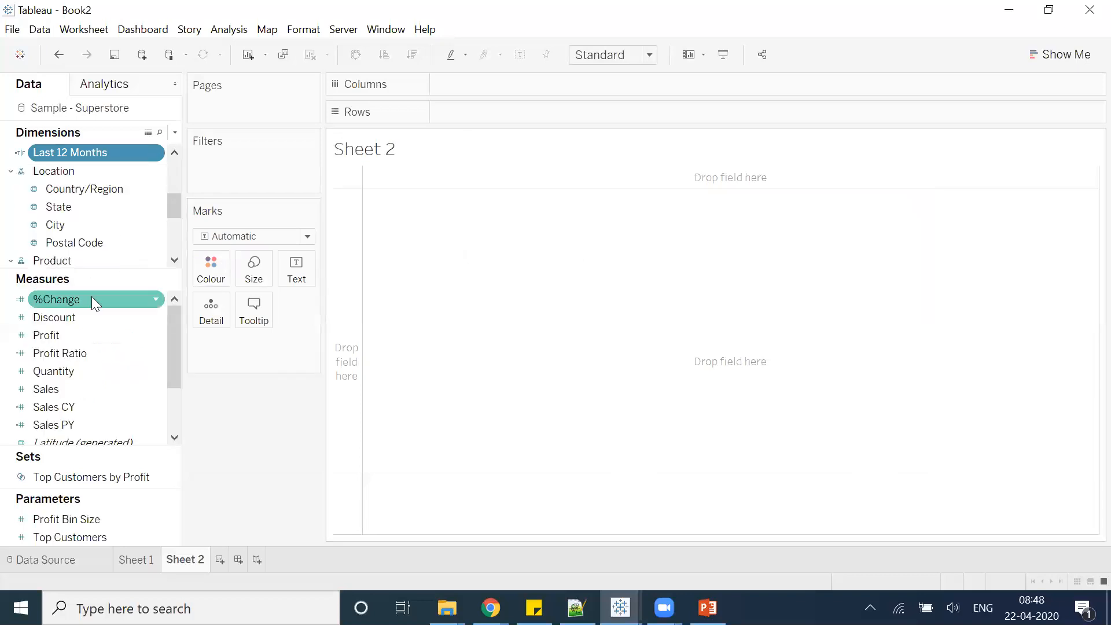
left_click_drag(90, 268, 103, 370)
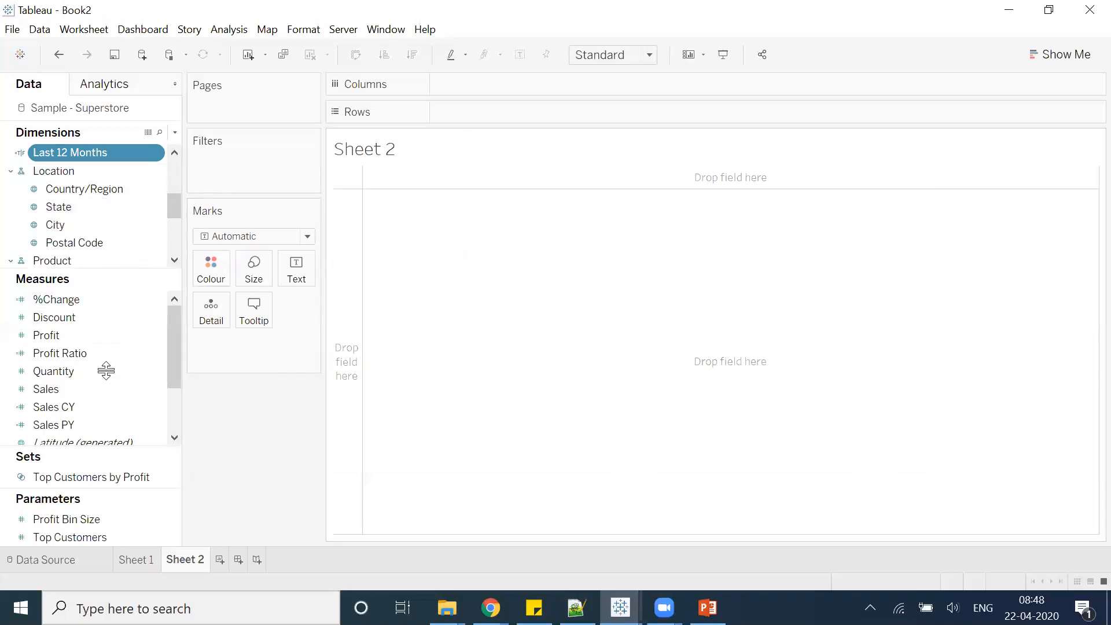
scroll(90, 240, "up", 2)
- Place Order Date on Columns as a continuous month
left_click_drag(71, 224, 497, 88)
left_click(546, 83)
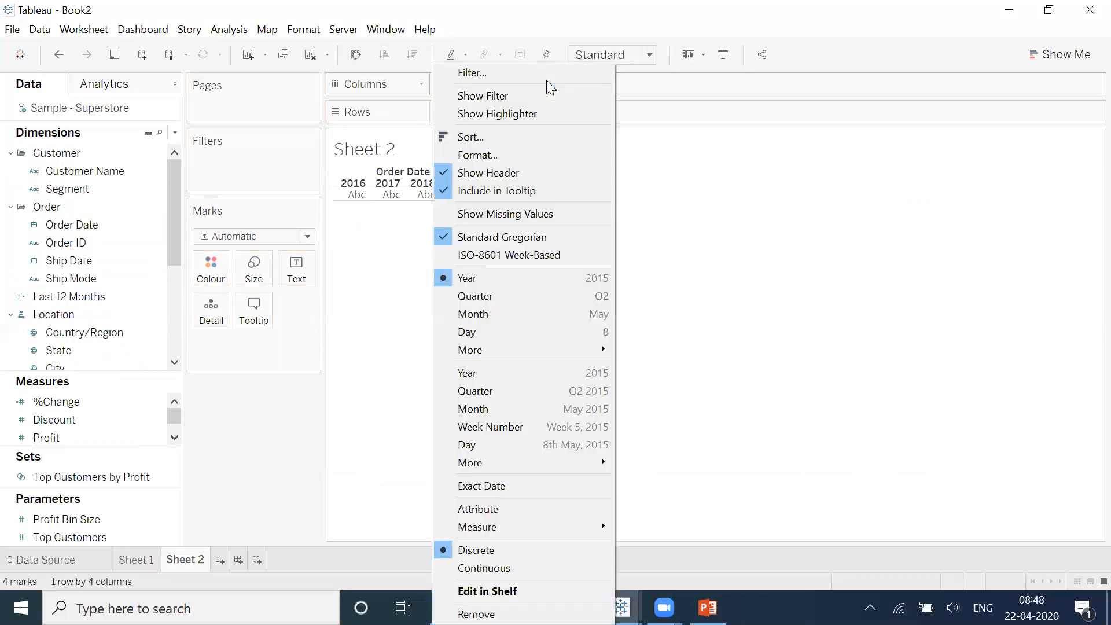
left_click(507, 412)
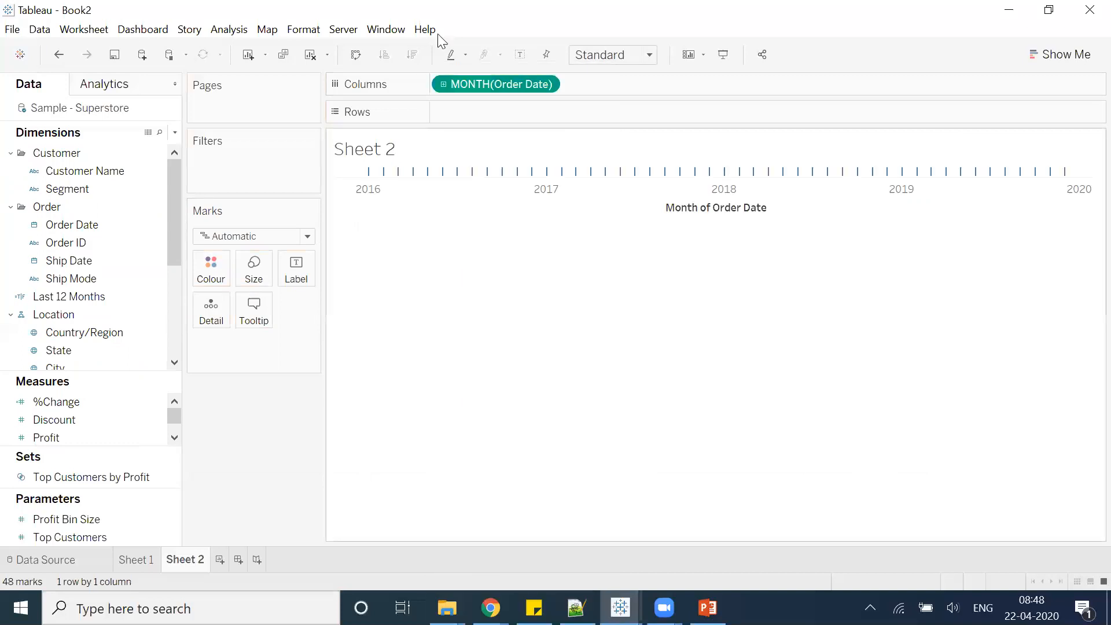
- Filter the view by Last 12 Months, keeping only True
left_click_drag(64, 296, 234, 159)
left_click(417, 211)
left_click(542, 518)
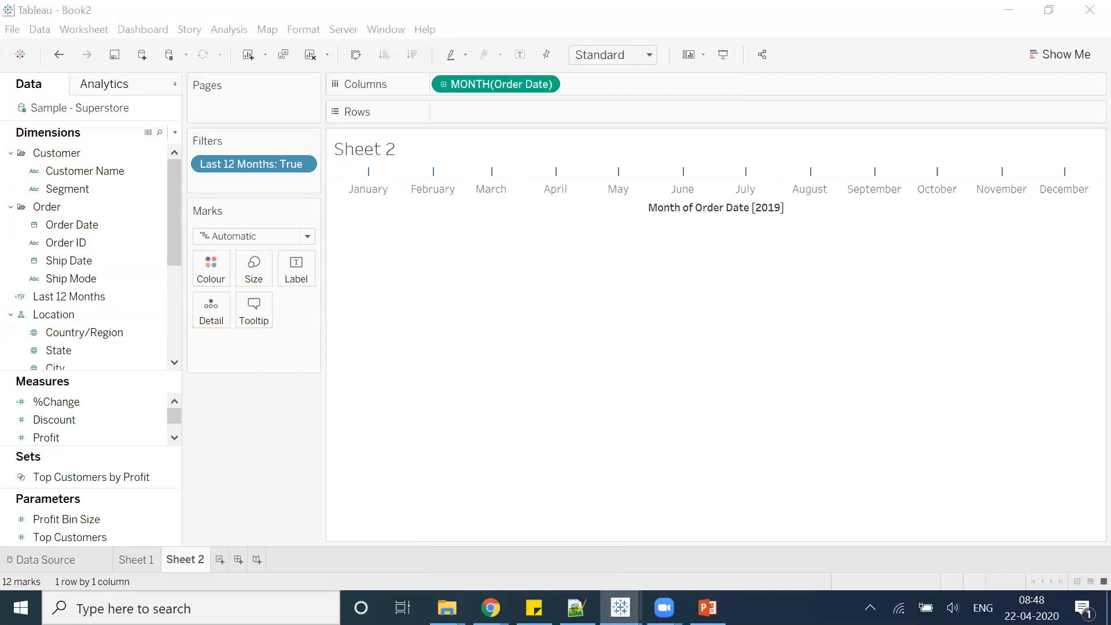
- Plot Sales on Rows and add Sales as the label of the line's marks
left_click_drag(92, 377, 95, 245)
left_click_drag(65, 362, 463, 116)
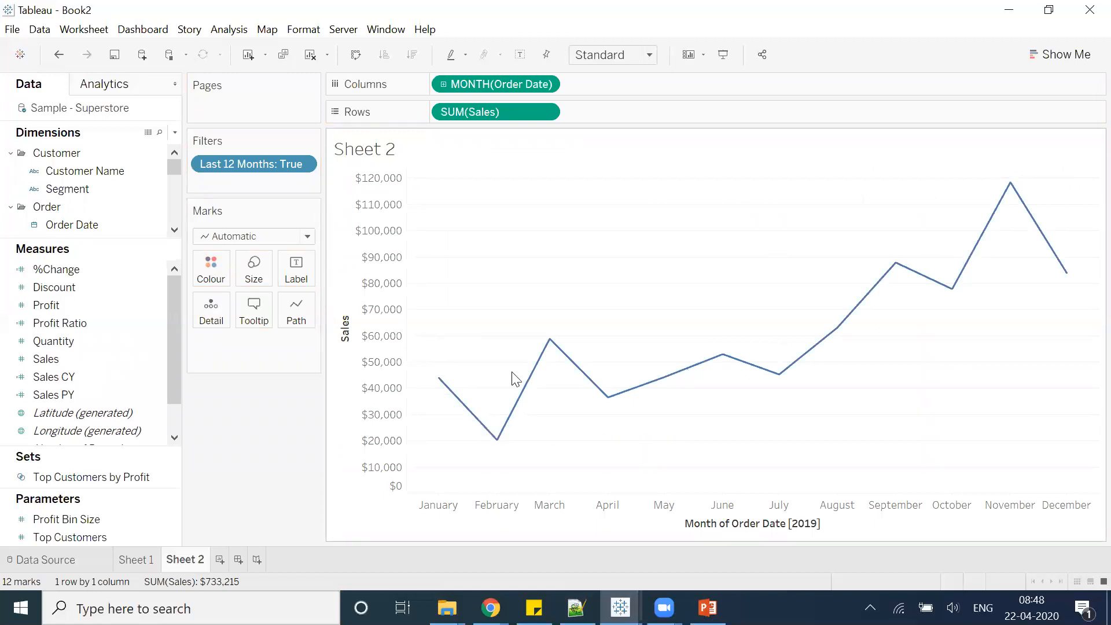
mouse_move(957, 279)
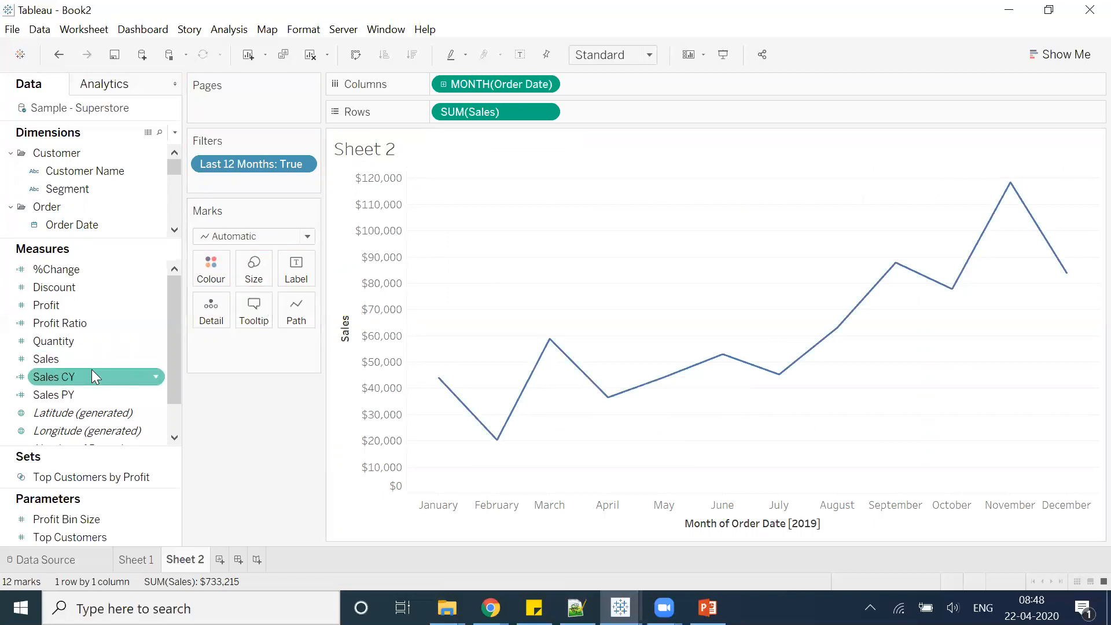
left_click_drag(44, 357, 296, 276)
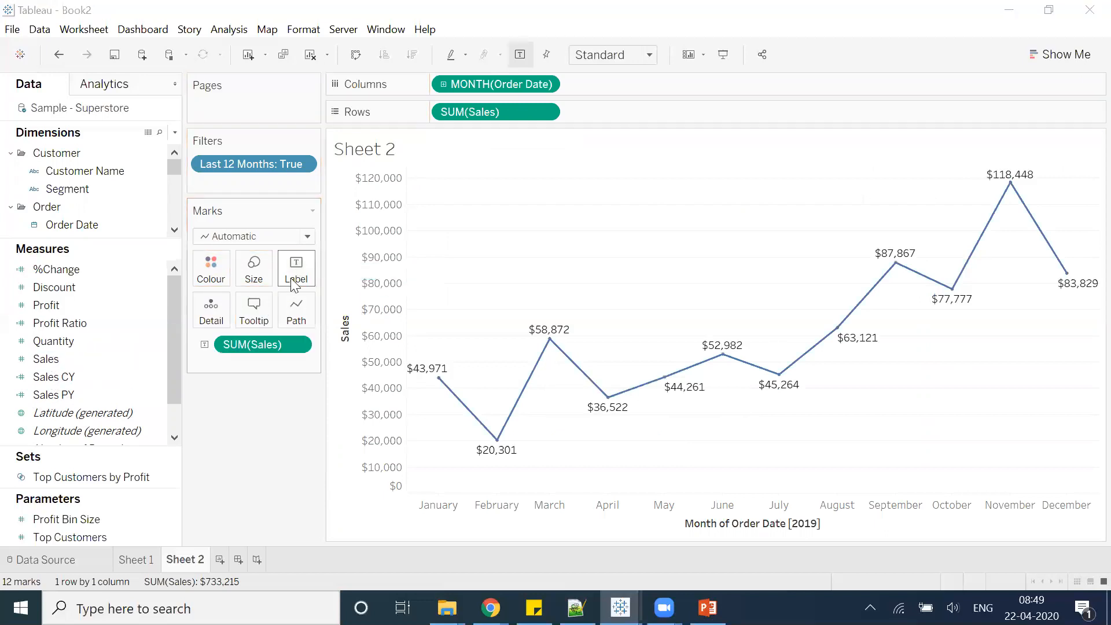
- Restrict the mark labels to Min/Max with MONTH(Order Date) as the label field
left_click(294, 283)
left_click(327, 429)
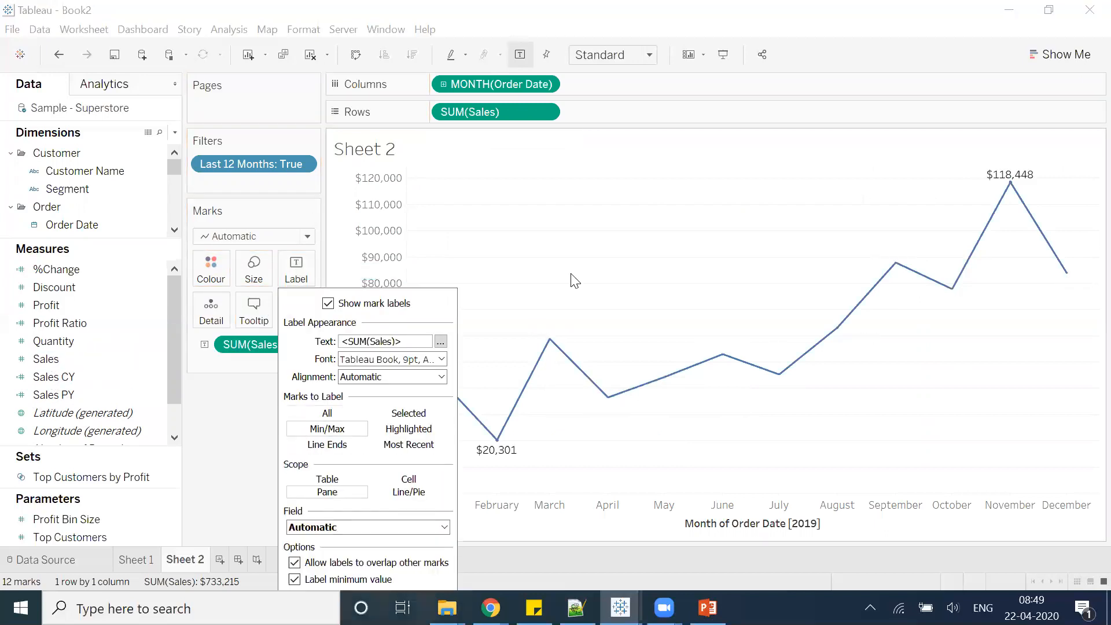
left_click(354, 527)
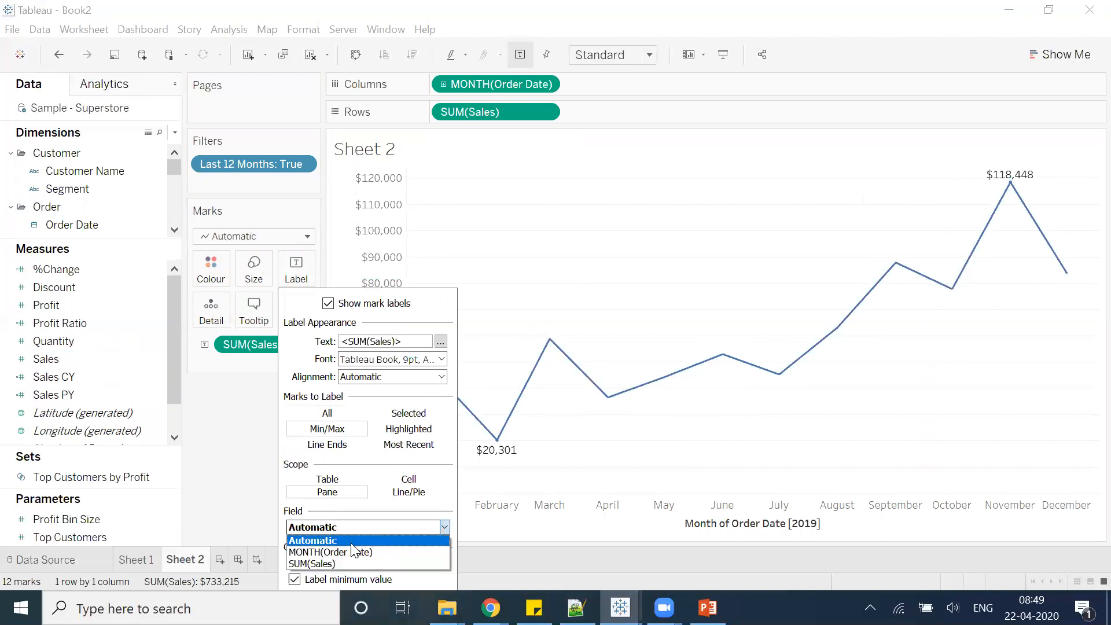
left_click(354, 551)
left_click(545, 296)
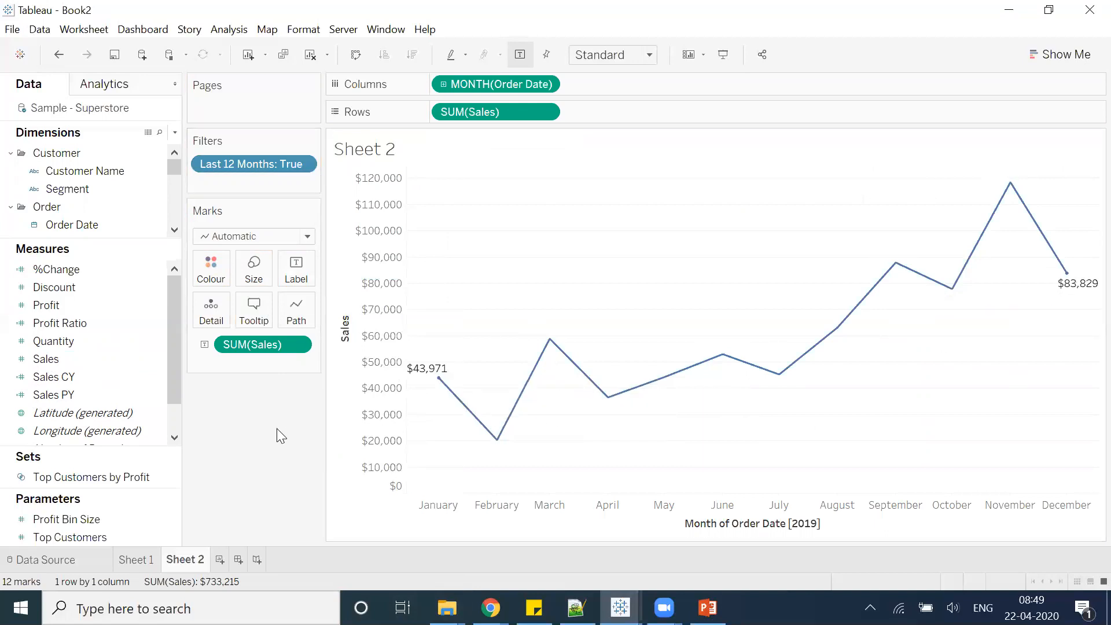
- Add Sales CY and %Change as detail on the marks
left_click(52, 379)
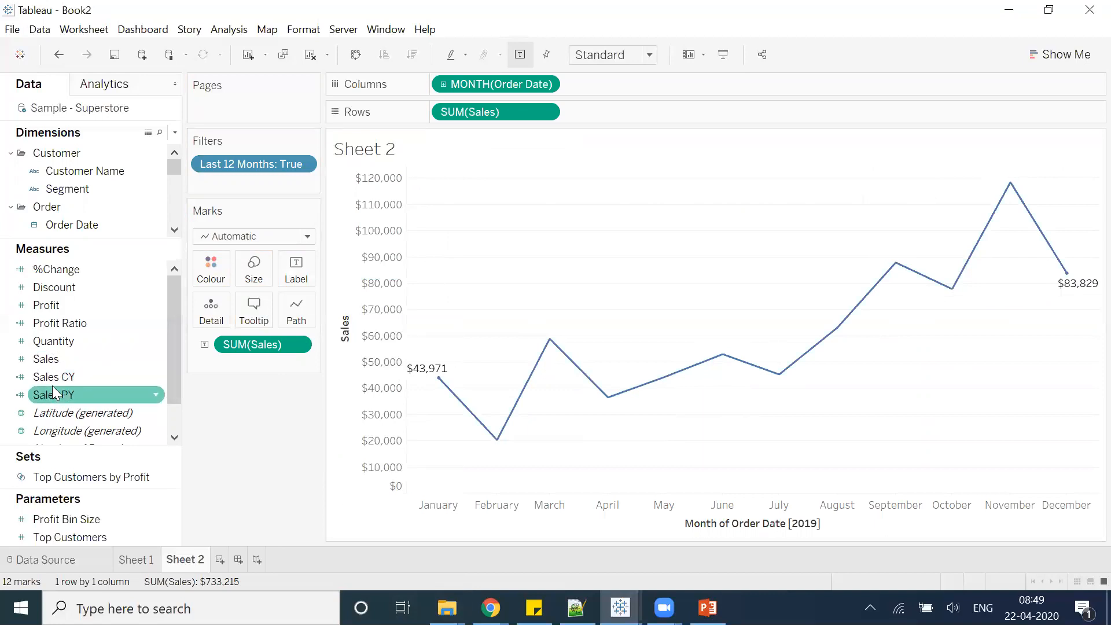
left_click_drag(39, 386, 211, 312)
left_click_drag(56, 269, 215, 310)
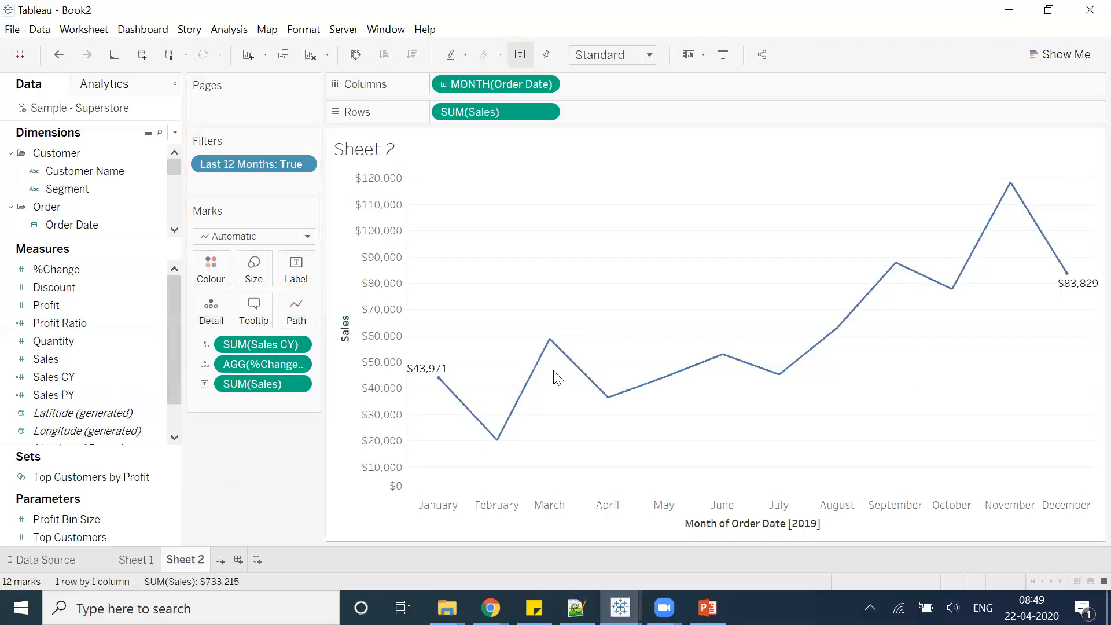
- Replace the sheet title's text with the SUM(Sales CY) field
double_click(385, 155)
key("ctrl+a")
key("Delete")
left_click(654, 231)
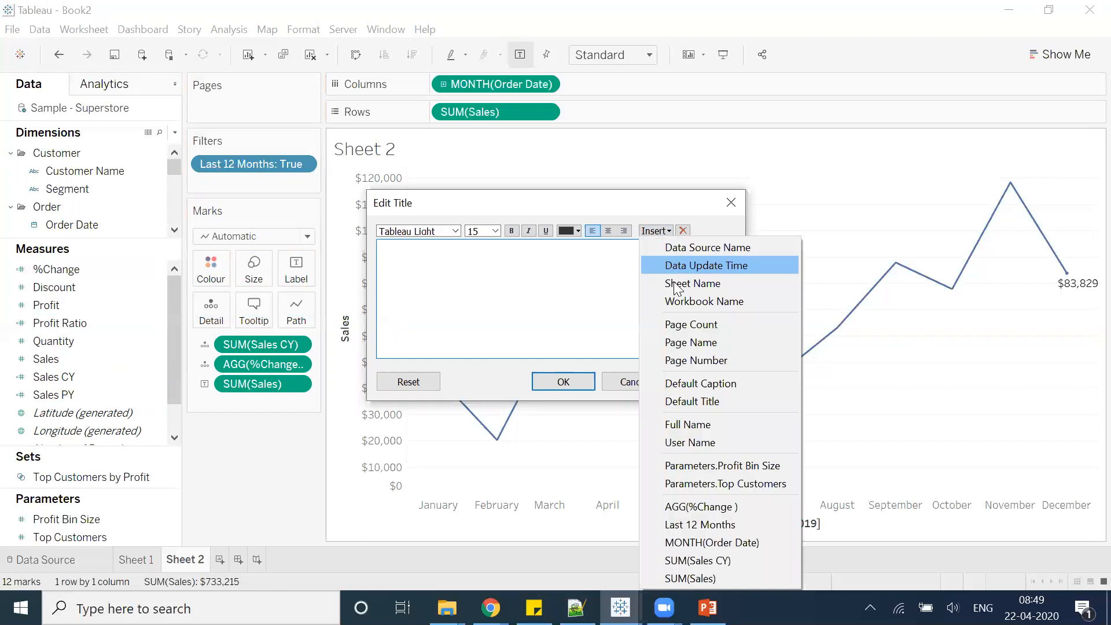
left_click(706, 561)
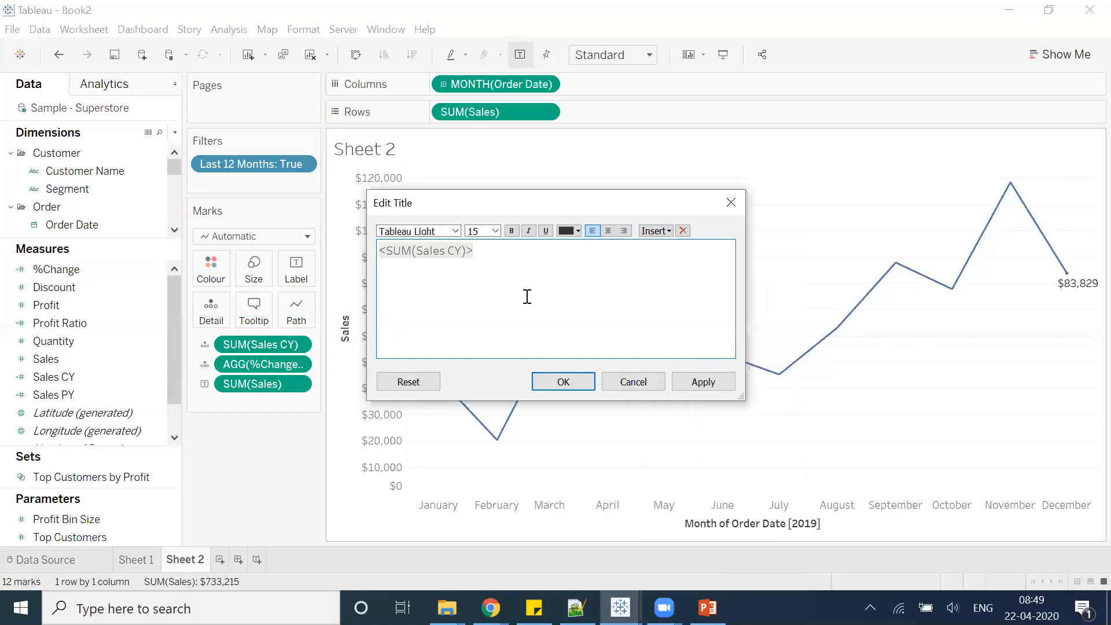
- Centre the title's SUM(Sales CY) field and format it as bold, size 24
key("ctrl+a")
left_click(607, 230)
left_click(478, 231)
type("4")
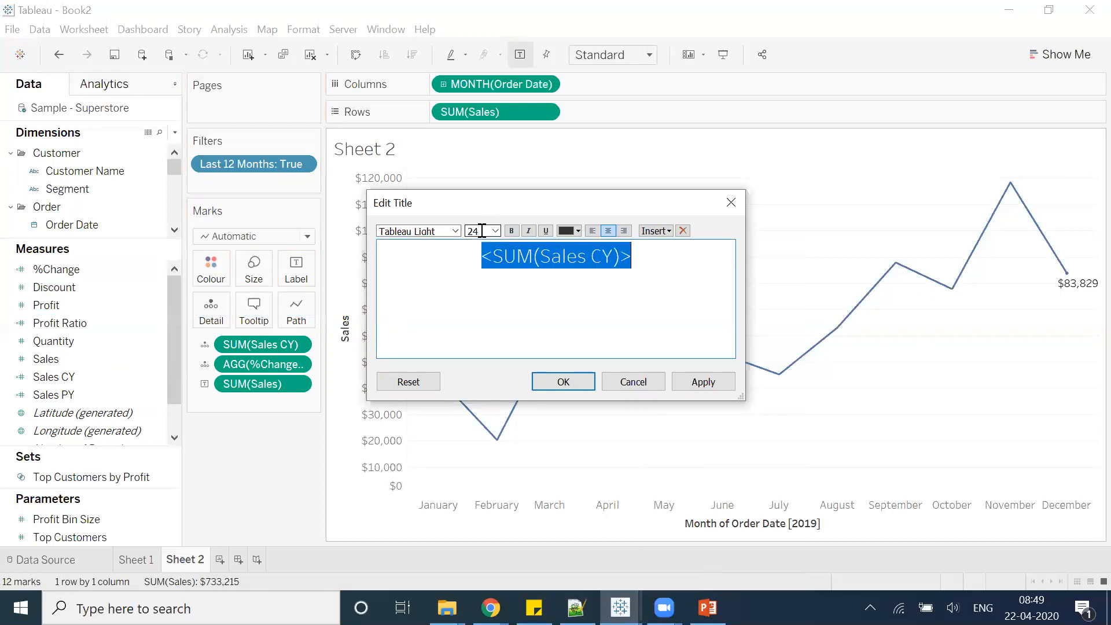
left_click(511, 230)
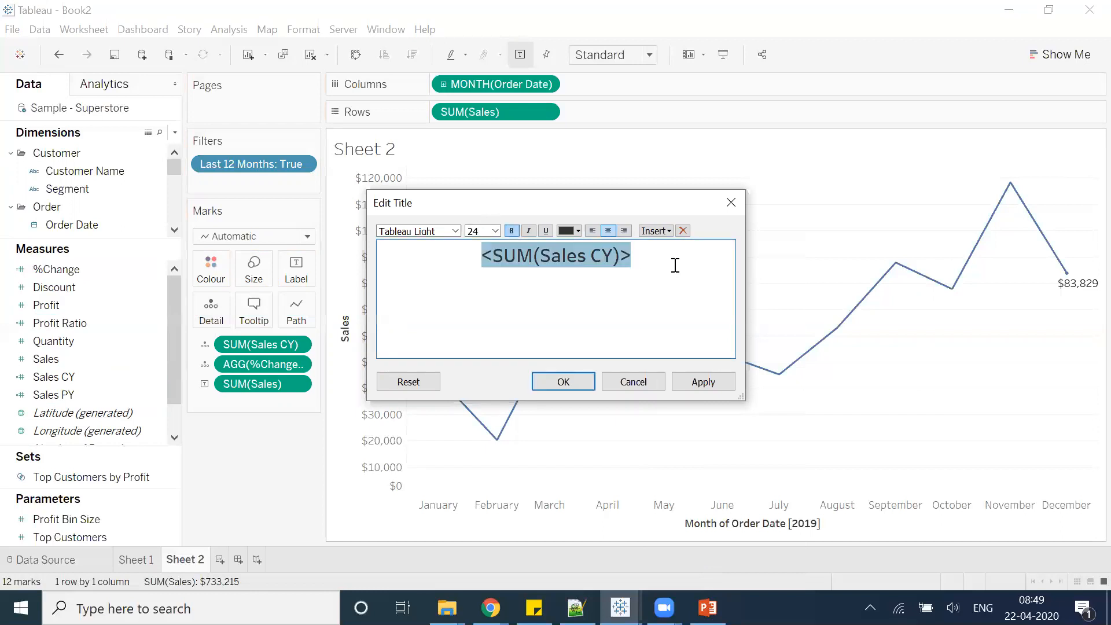
- Insert AGG(%Change) on the title's second line and set its font size to 11
left_click(654, 230)
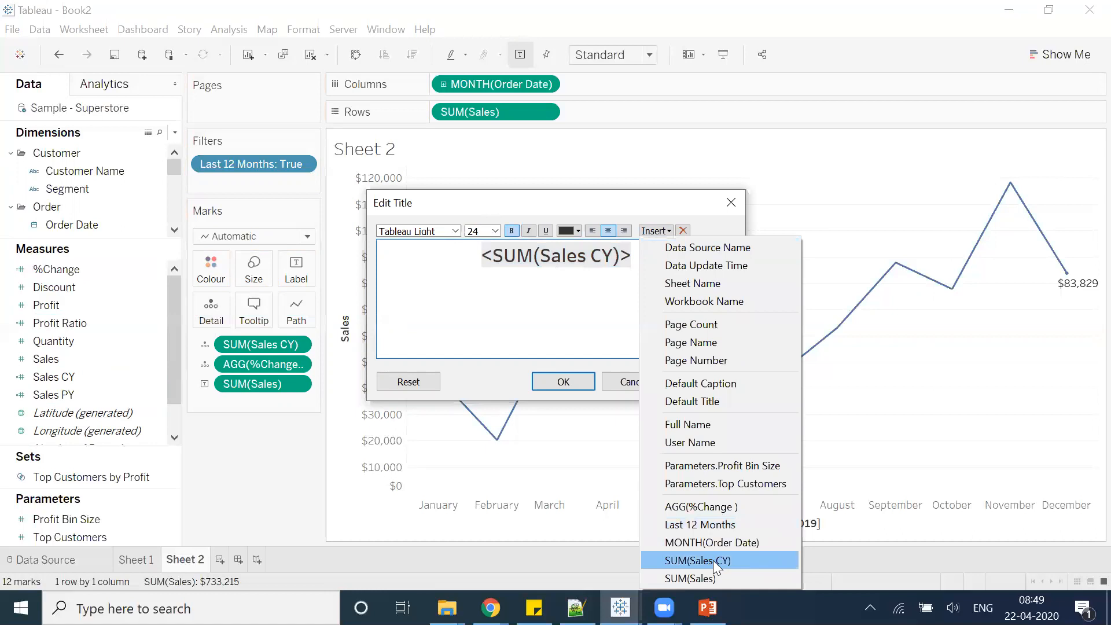
left_click(702, 506)
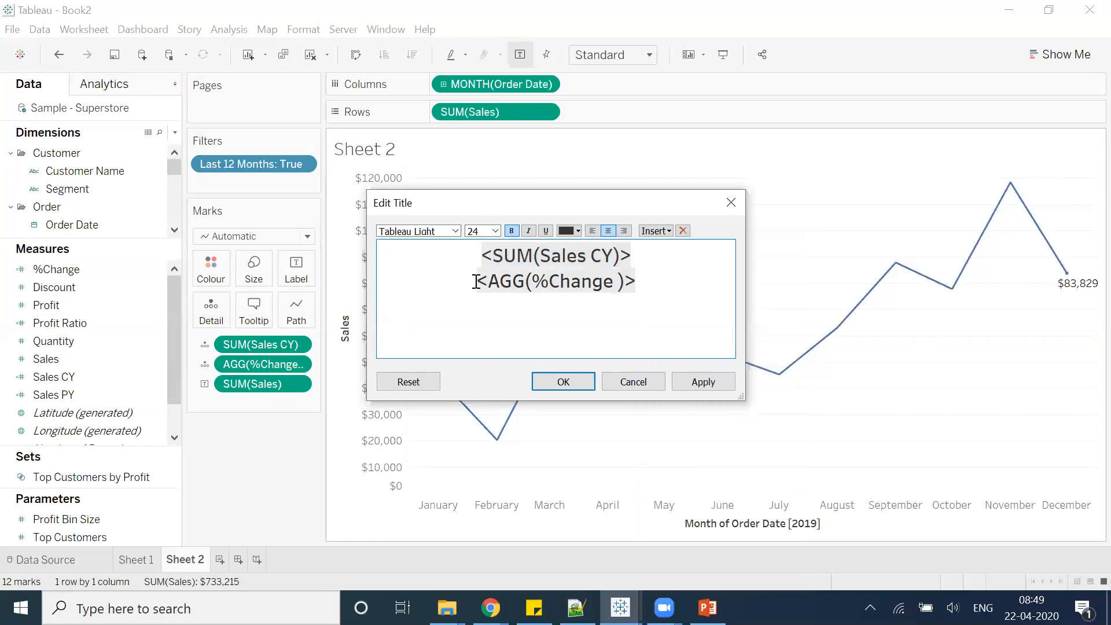
left_click_drag(636, 282, 475, 282)
double_click(473, 231)
type("11")
key("Return")
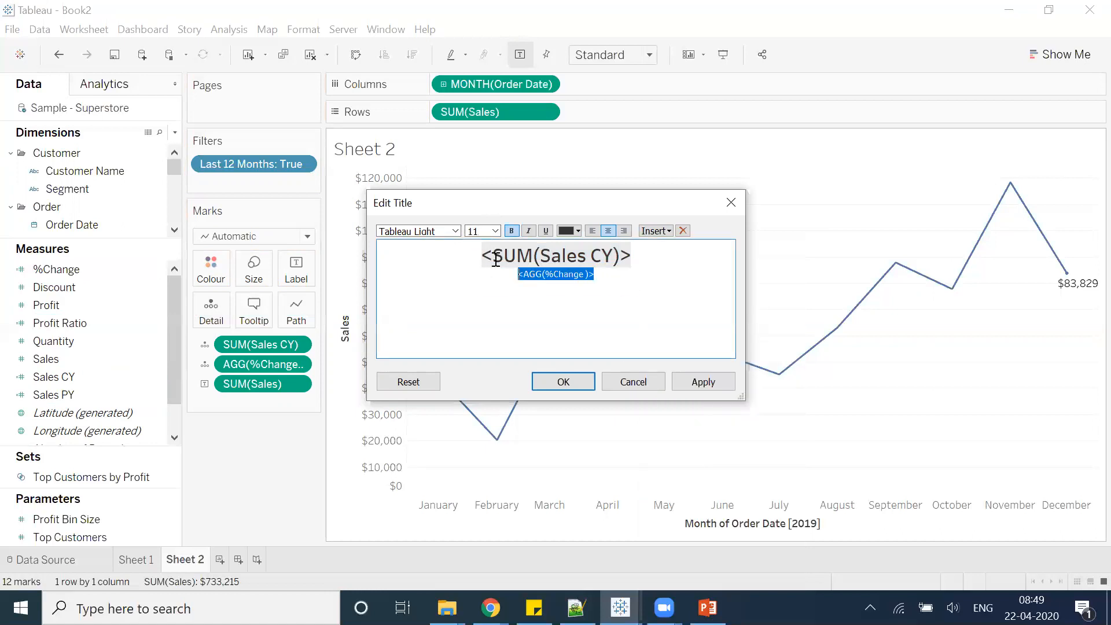
- Set the font of the title's SUM(Sales CY) field to Tableau Semibold and apply the title
left_click_drag(654, 259, 462, 257)
left_click(456, 231)
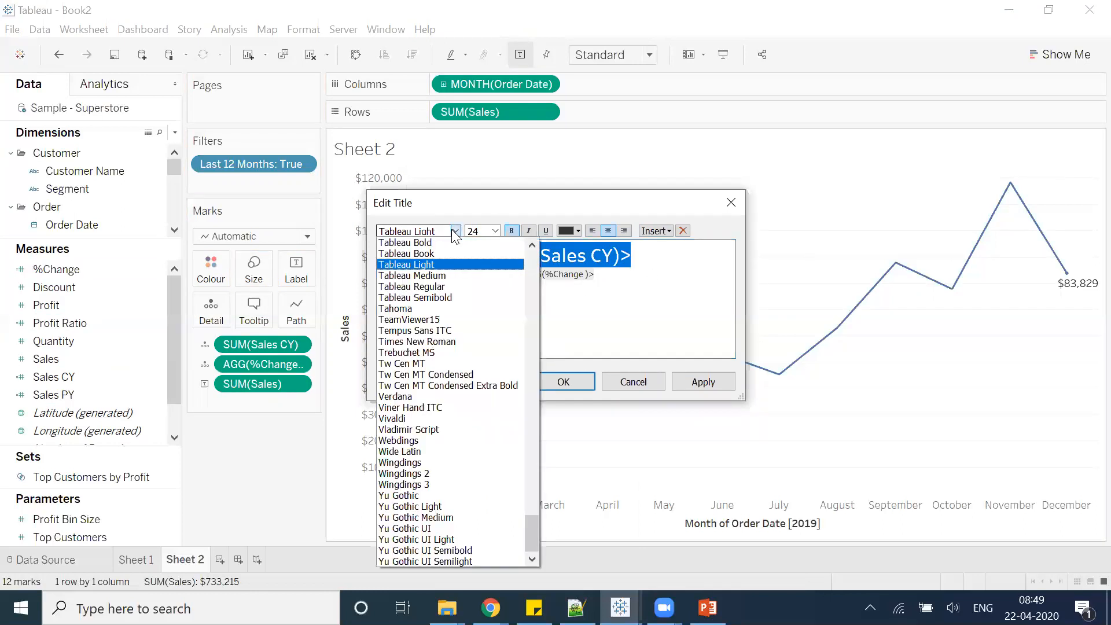
left_click(415, 298)
left_click(678, 308)
left_click(572, 384)
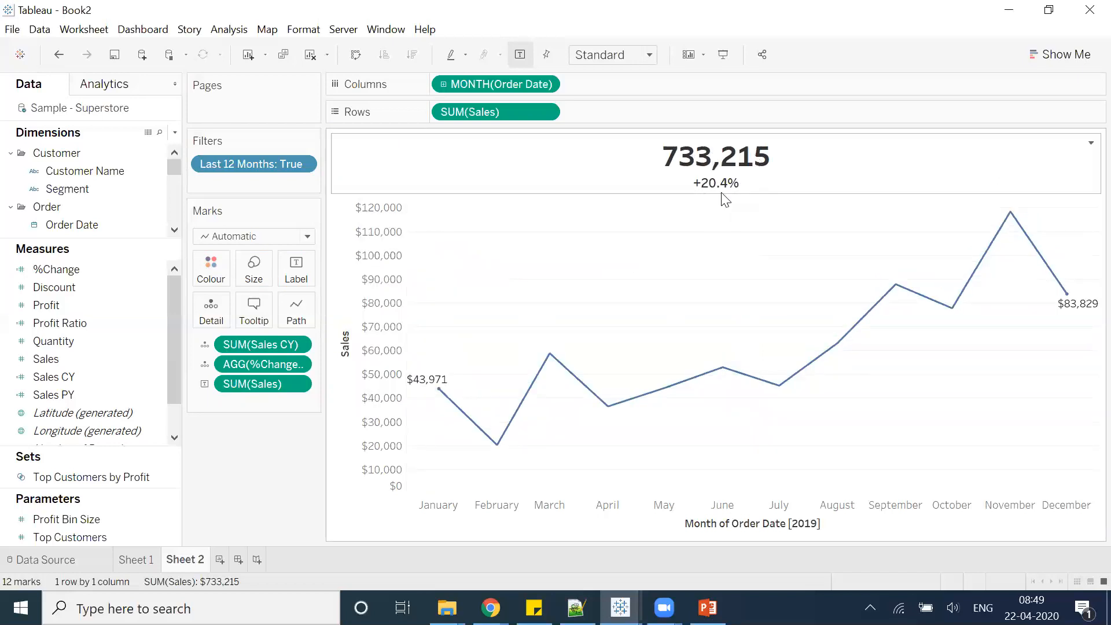
- Append "vs. PY" after the %Change field in the sheet title
double_click(773, 179)
left_click(626, 277)
type("vs. PY")
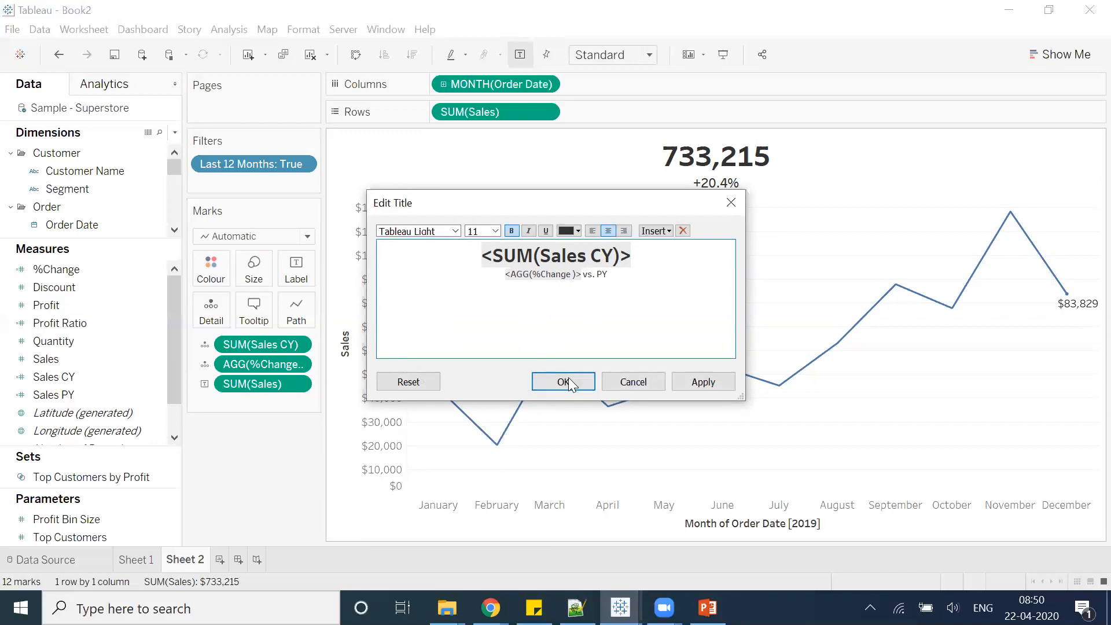
left_click(568, 381)
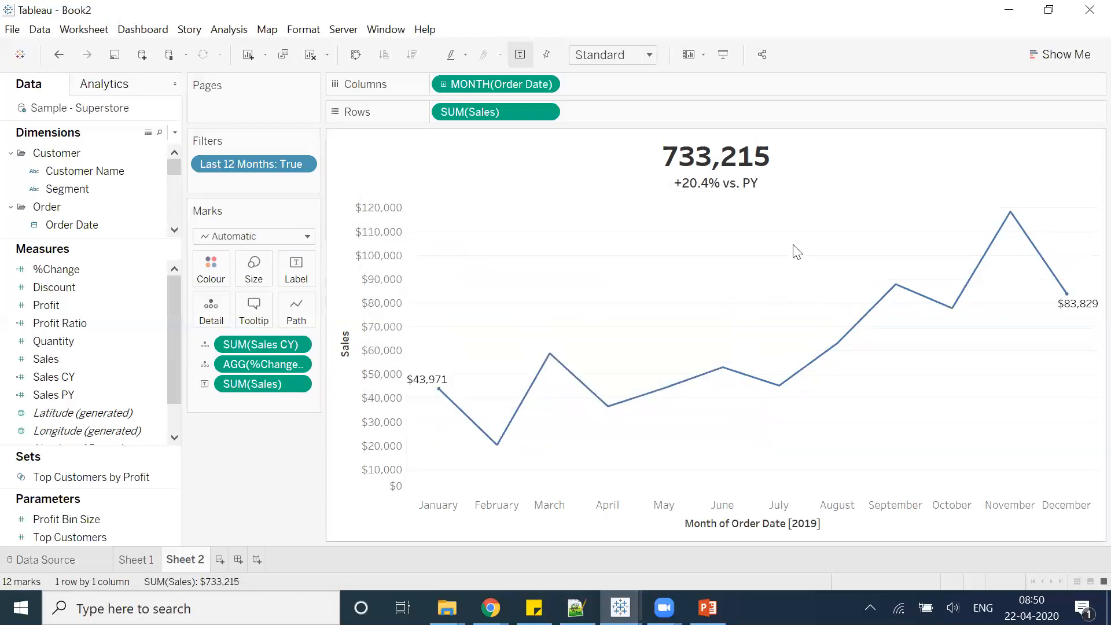
- Open the line formatting and set the sheet's Zero Lines and Ref Lines to None
right_click(547, 262)
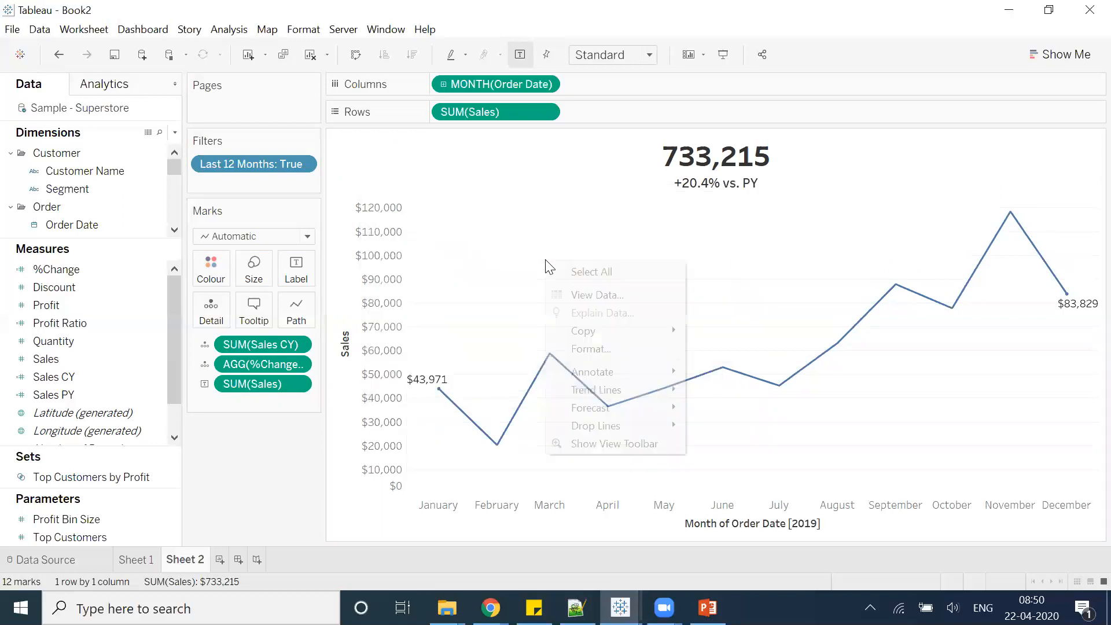
left_click(591, 350)
left_click(105, 114)
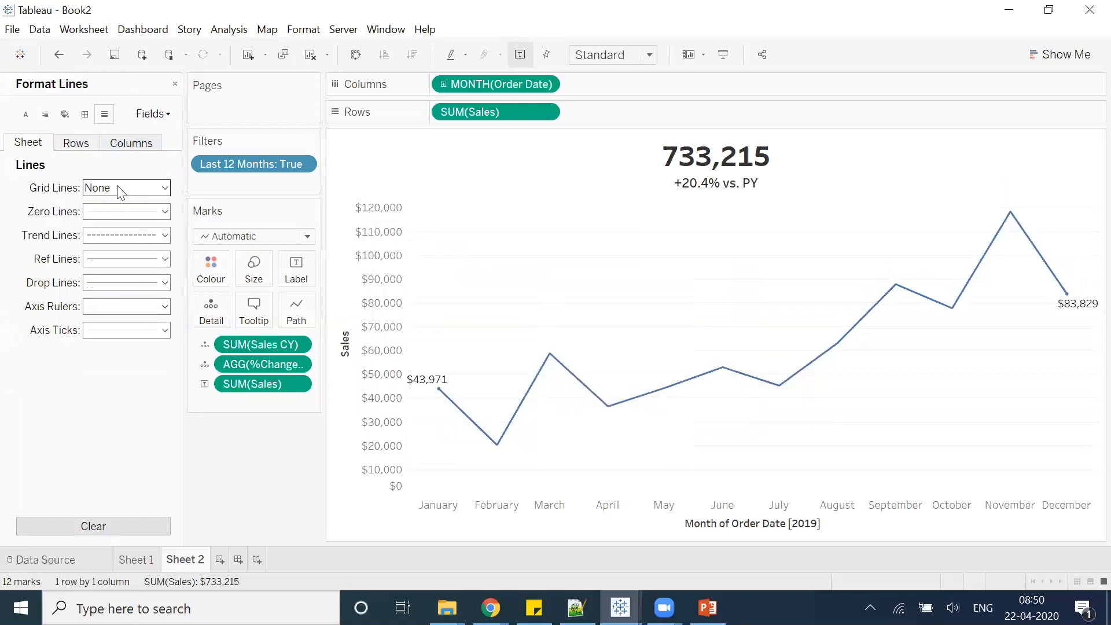
left_click(127, 212)
left_click(131, 226)
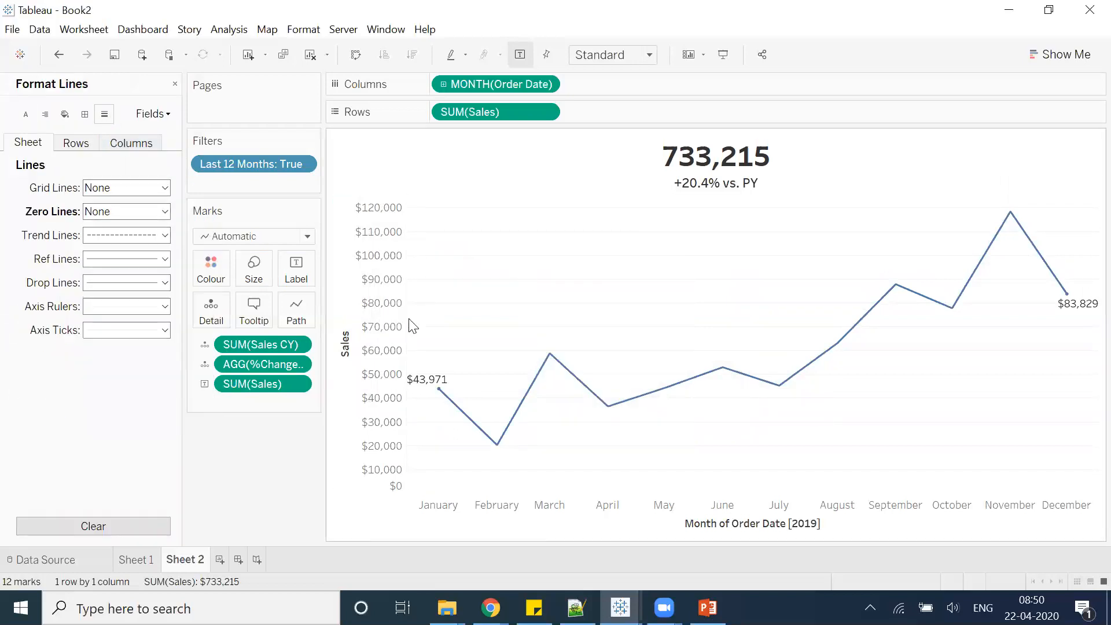
left_click(134, 258)
left_click(128, 278)
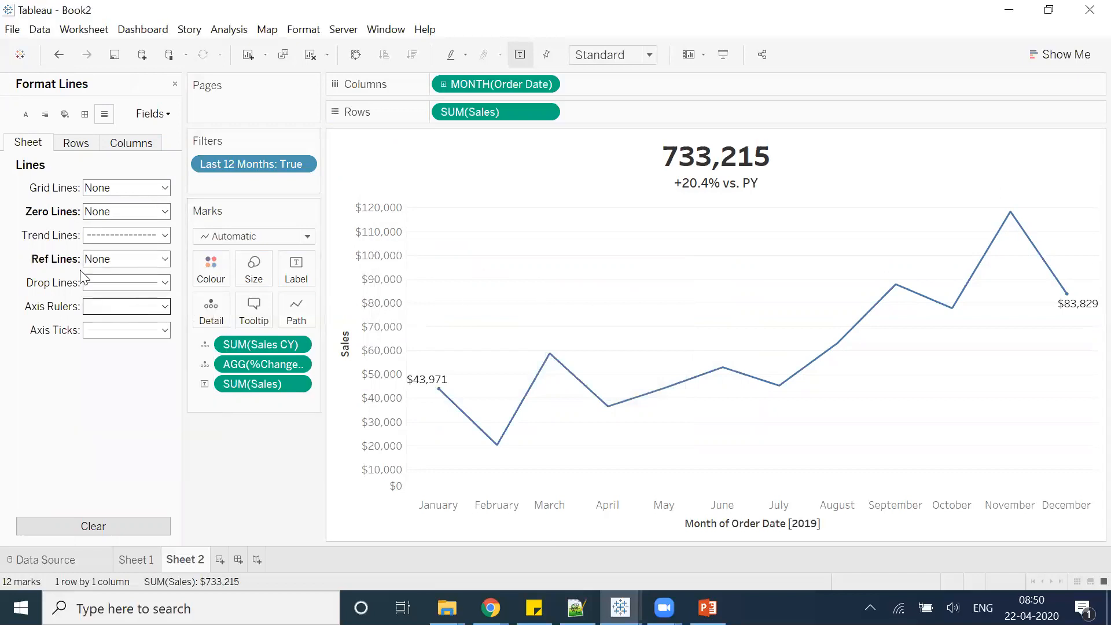
- Set the Grid Lines for rows to None
left_click(80, 148)
left_click(123, 191)
left_click(125, 206)
- Set the Axis Rulers and Axis Ticks for columns to None
left_click(130, 143)
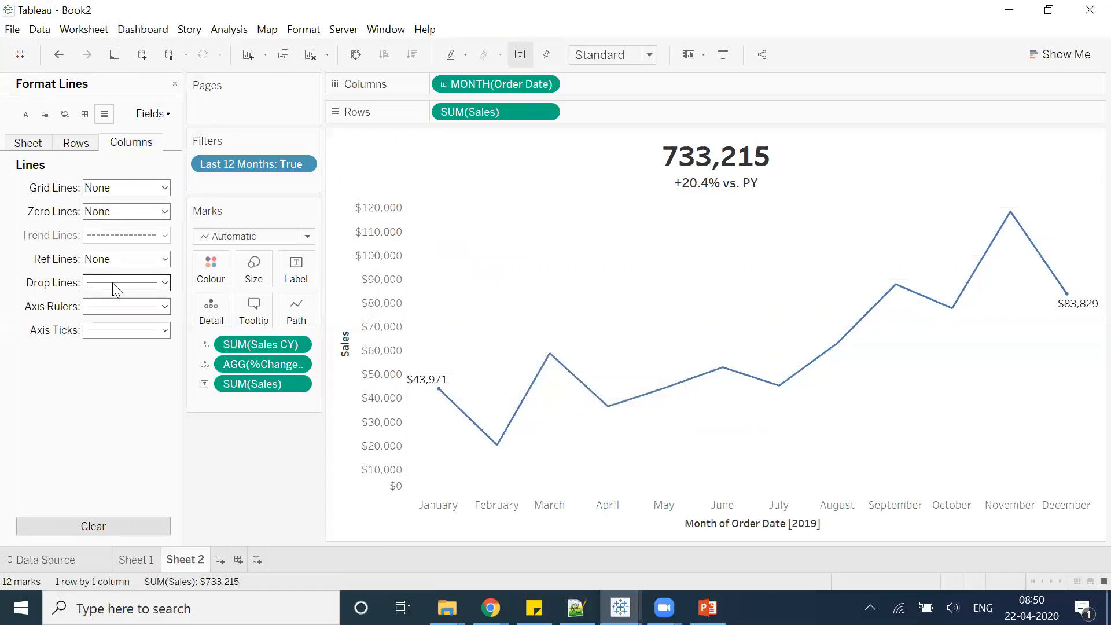
left_click(116, 306)
left_click(117, 319)
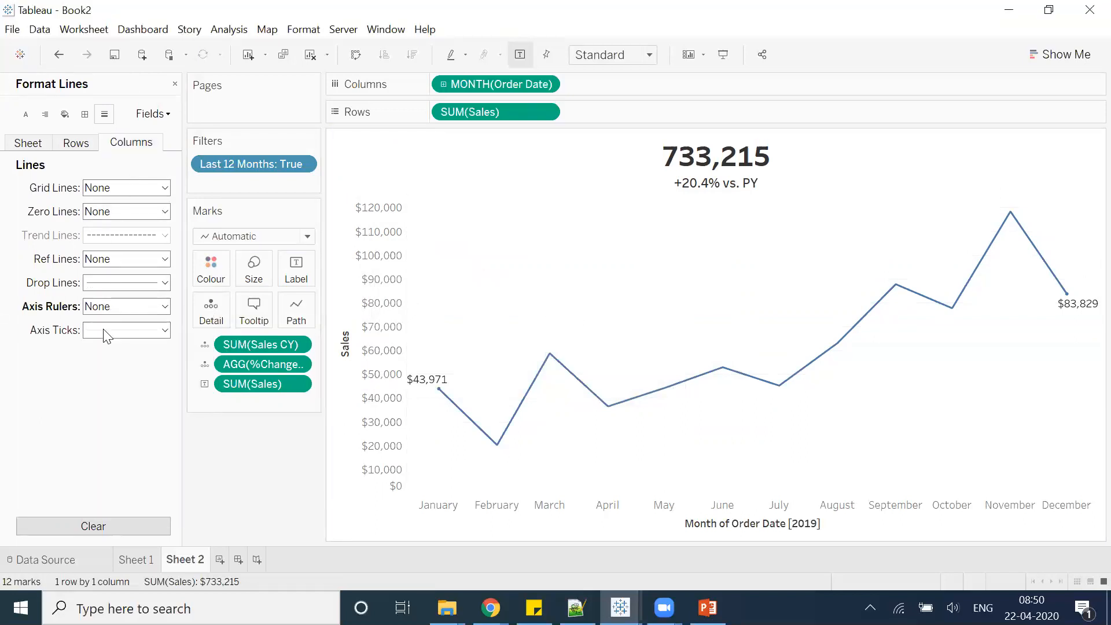
left_click(106, 332)
left_click(109, 348)
- Set the Axis Rulers for rows to None
left_click(81, 145)
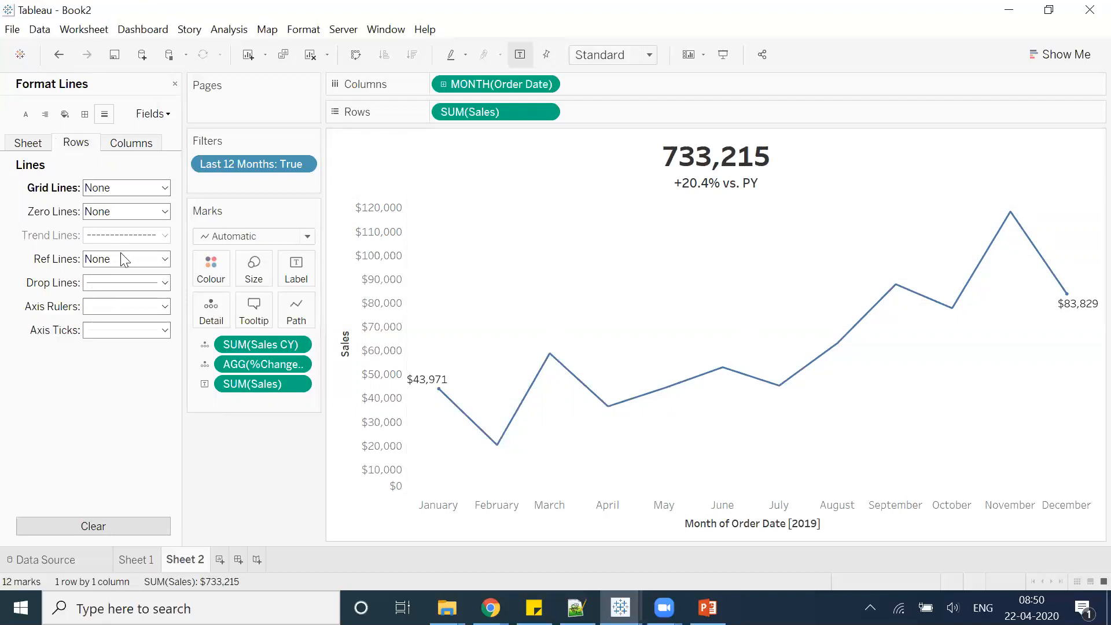
left_click(124, 306)
left_click(123, 319)
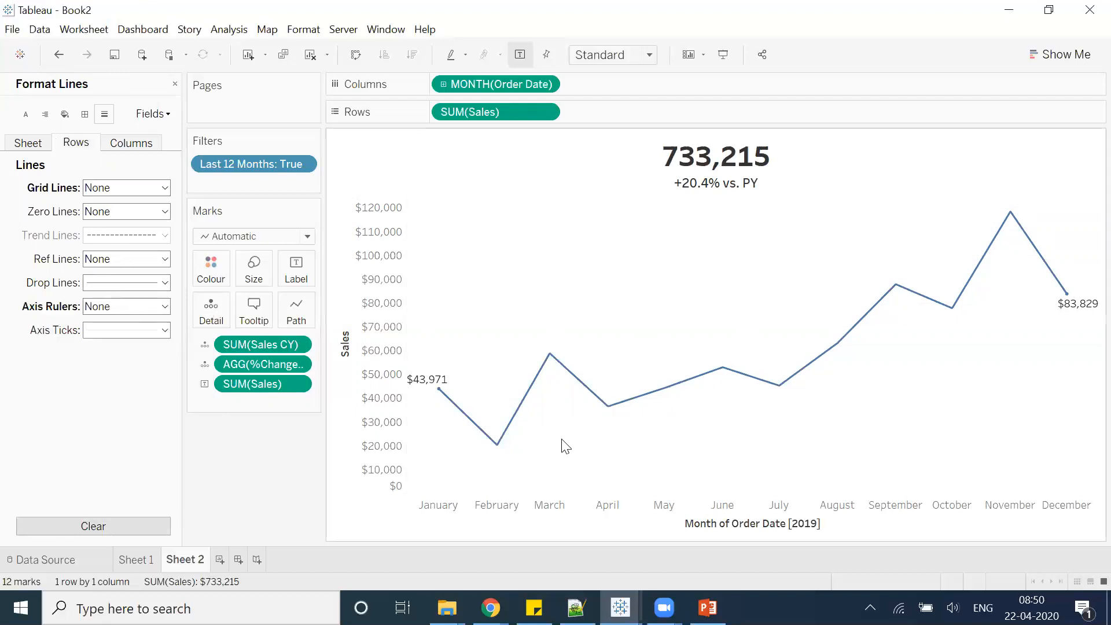
- Edit the Sales axis so that its automatic range does not include zero
right_click(383, 301)
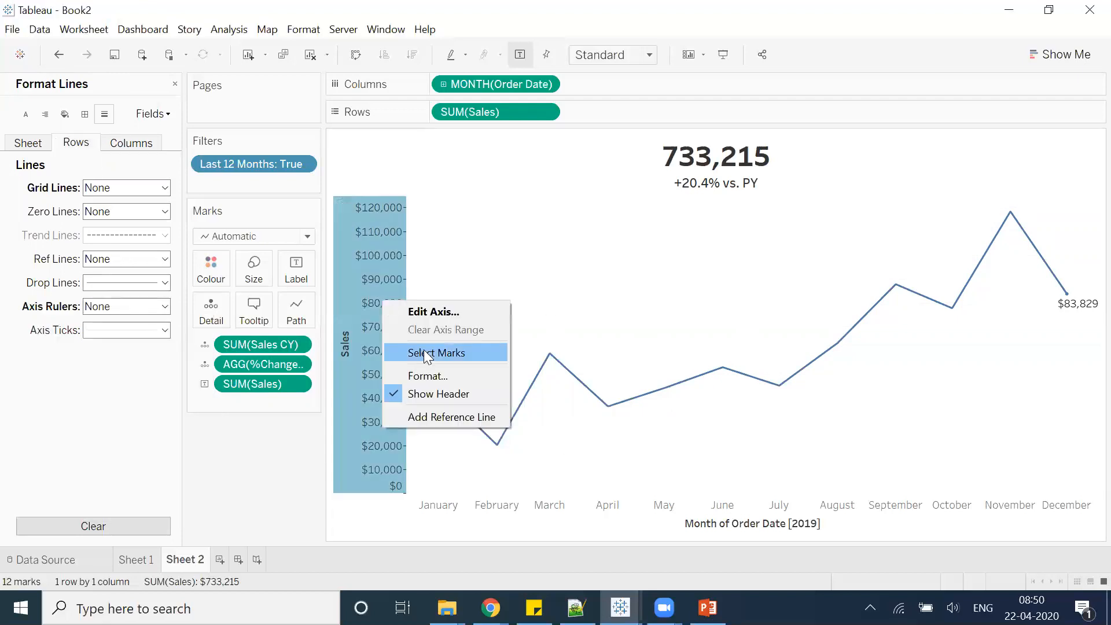
left_click(422, 311)
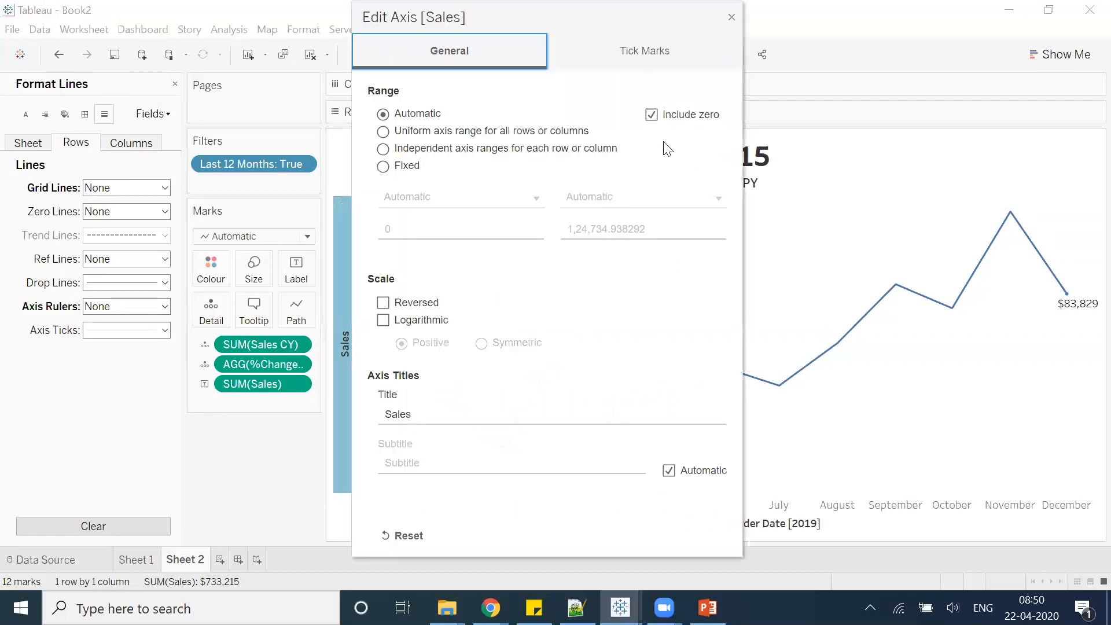
left_click(652, 115)
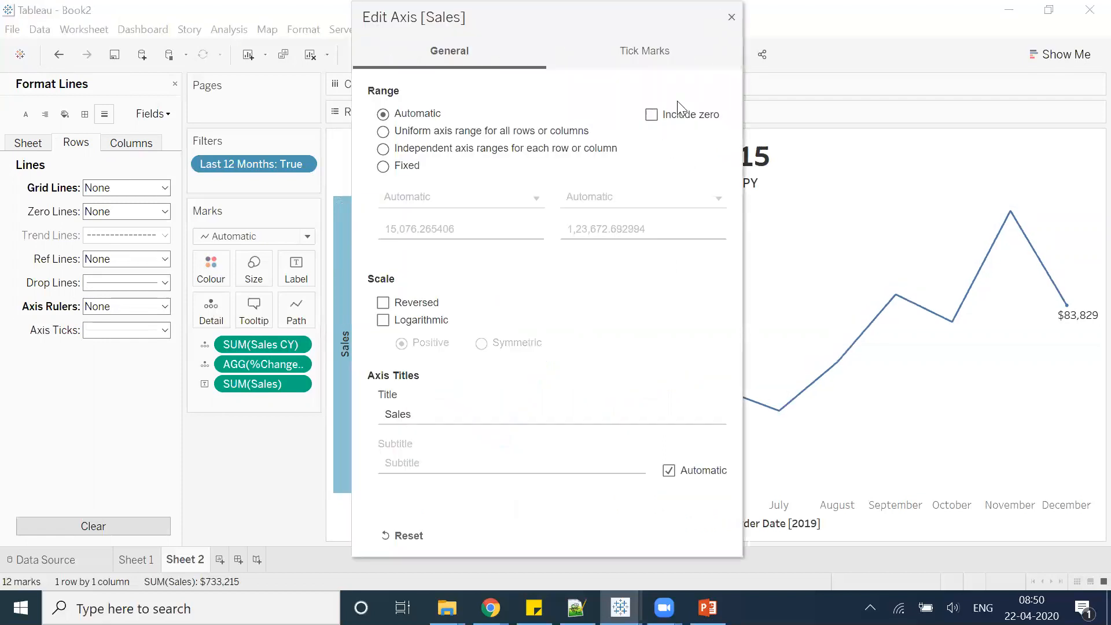
left_click(730, 18)
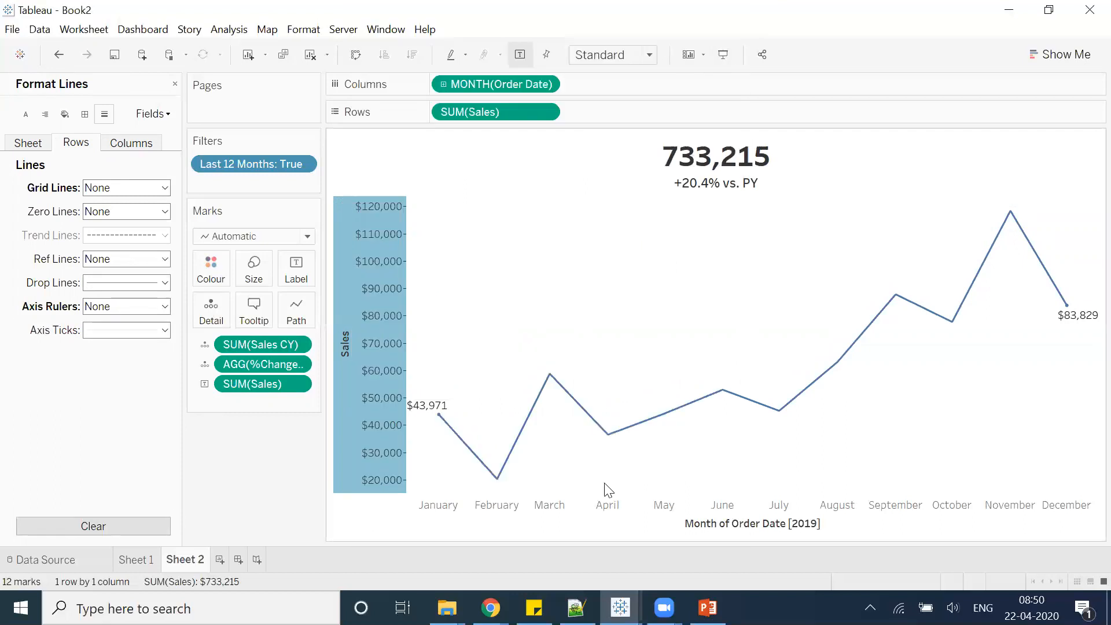
- Colour the sales trend line black and increase its thickness moderately
left_click(206, 270)
left_click(214, 315)
left_click(489, 328)
left_click(261, 278)
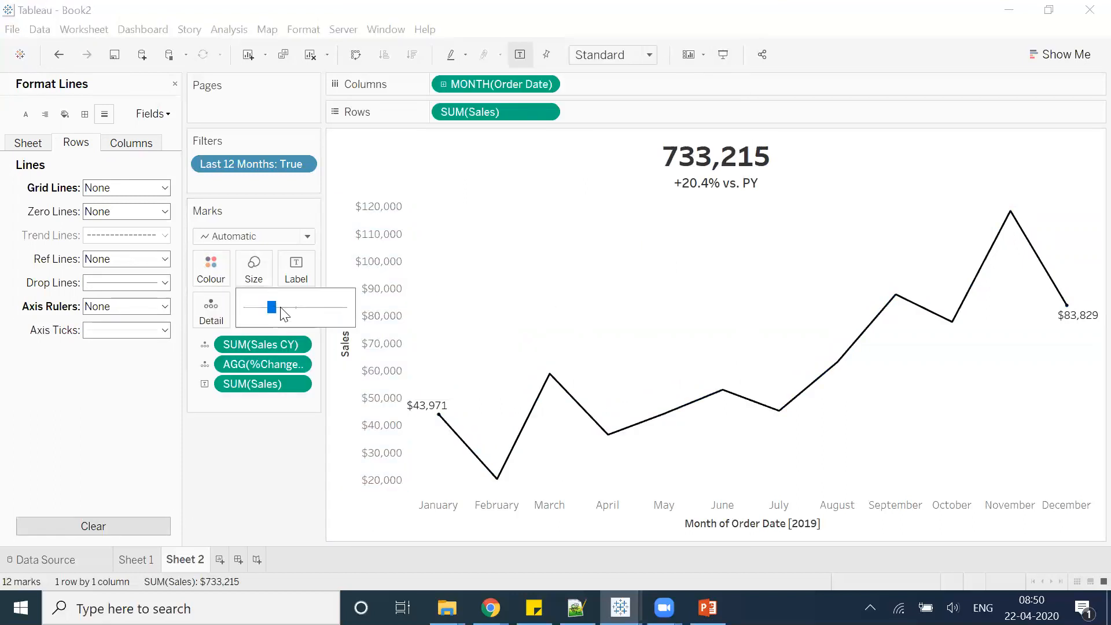
left_click_drag(278, 307, 292, 308)
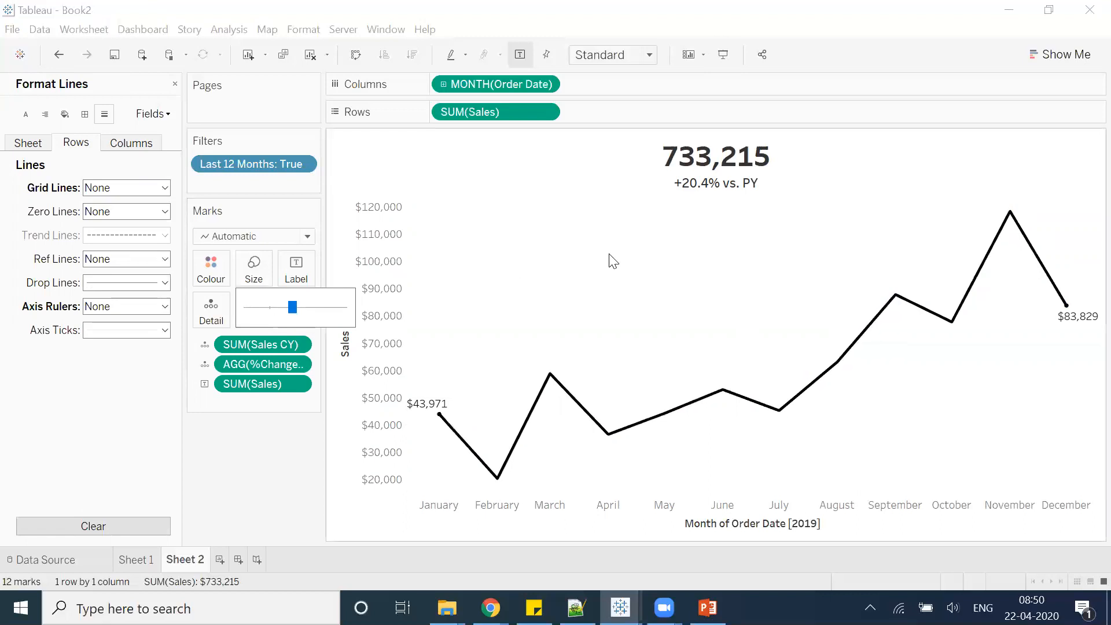
left_click(665, 312)
- Hide the headers of both the Month of Order Date axis and the Sales axis
right_click(717, 519)
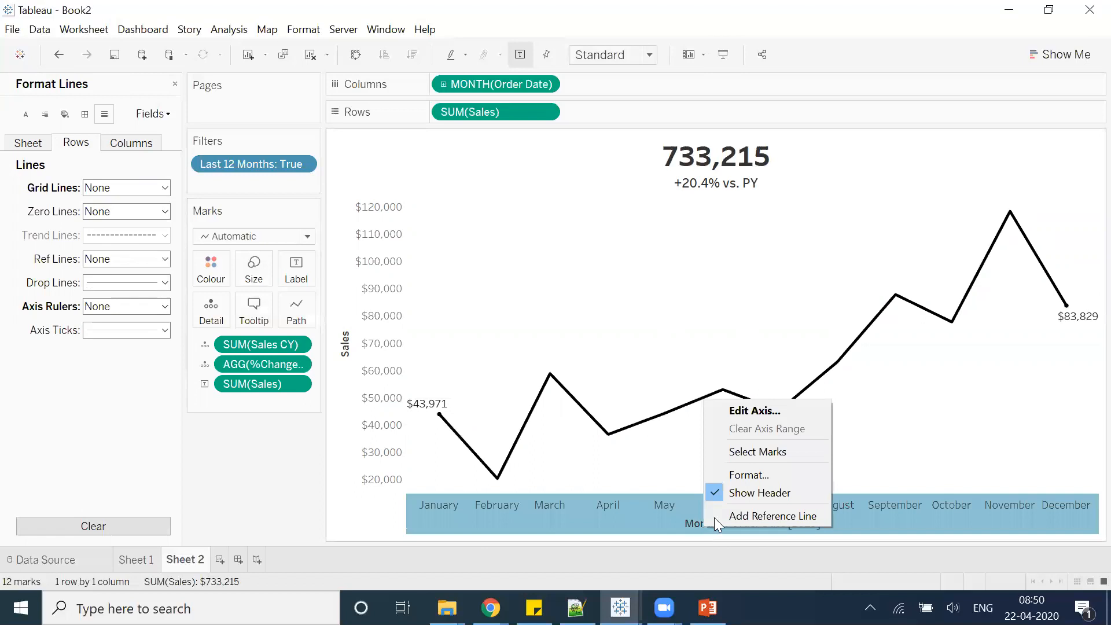
left_click(732, 493)
right_click(349, 383)
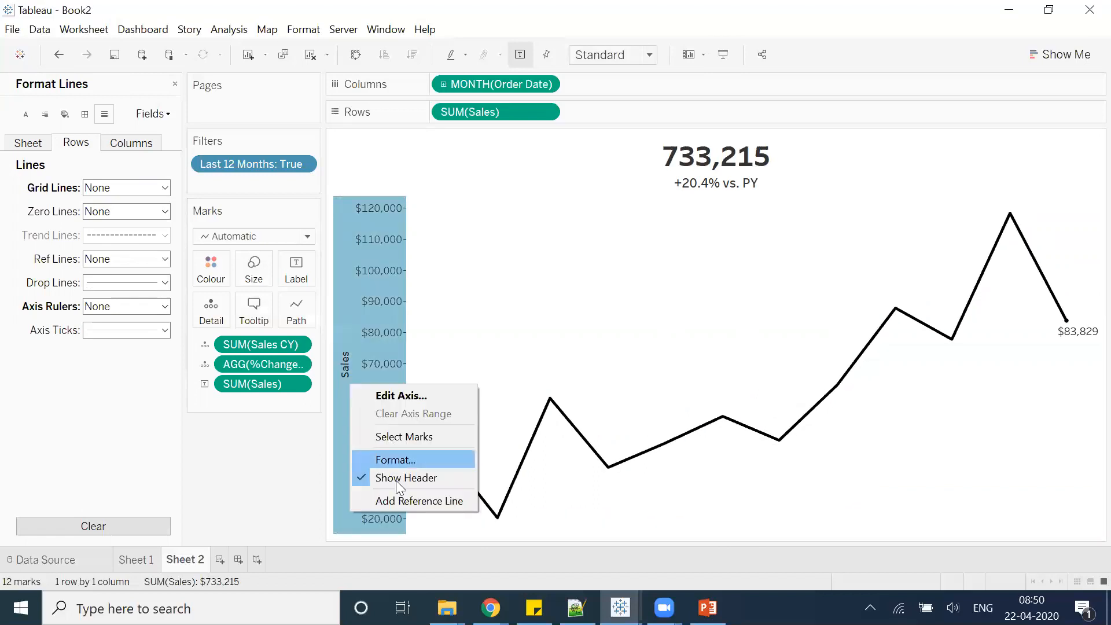
left_click(394, 476)
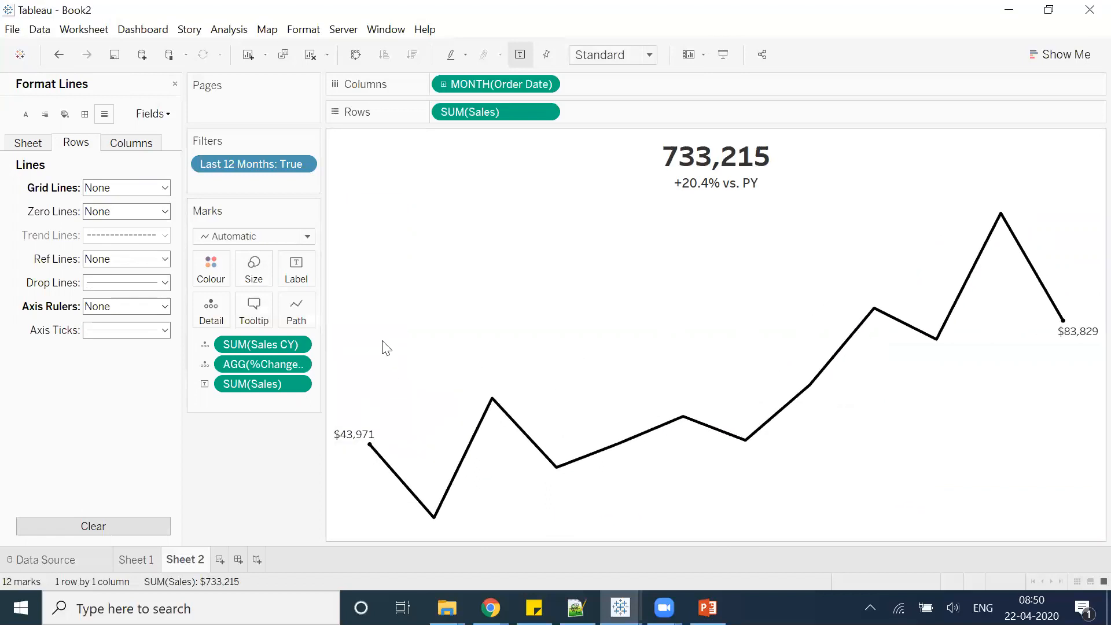
- Create a new dashboard and set its fixed size to 400 px wide by 400 px high
left_click(236, 560)
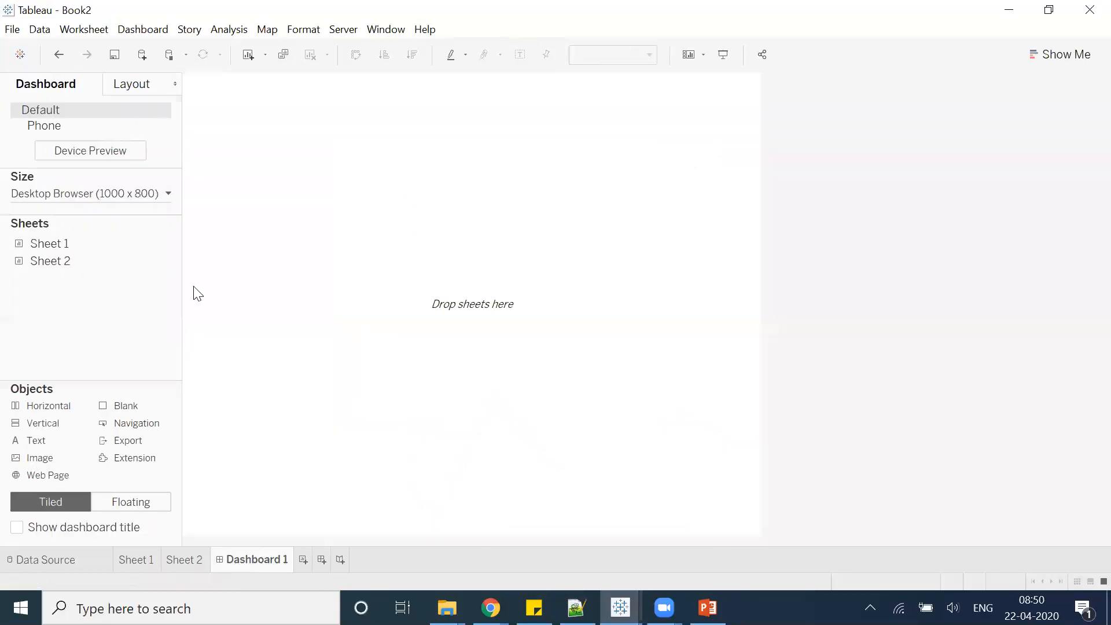
left_click(91, 193)
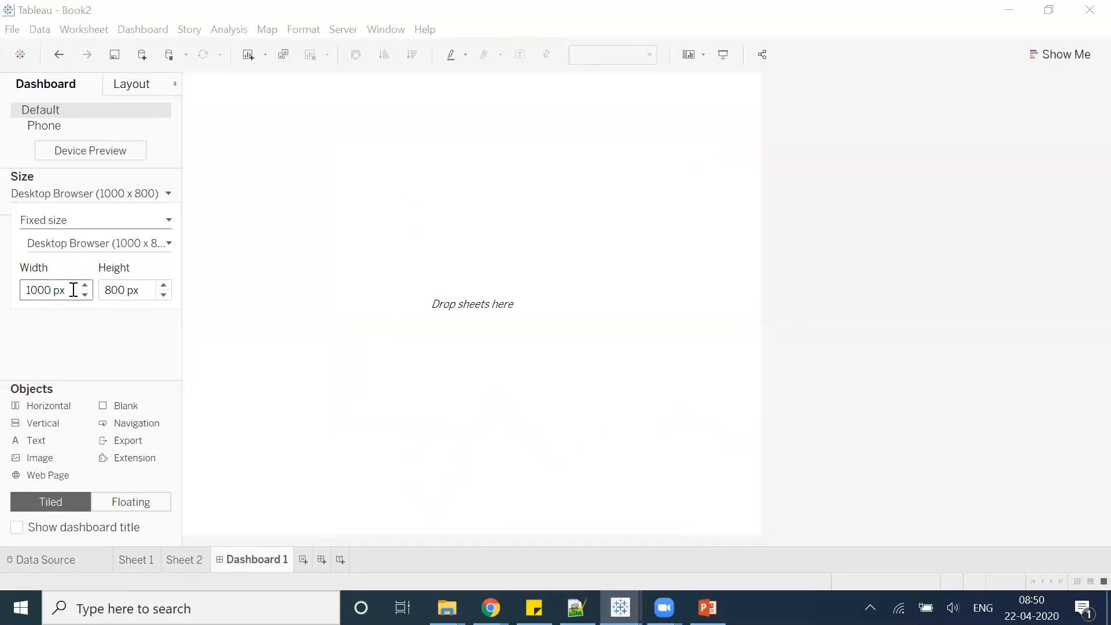
left_click_drag(64, 289, 2, 285)
type("4000")
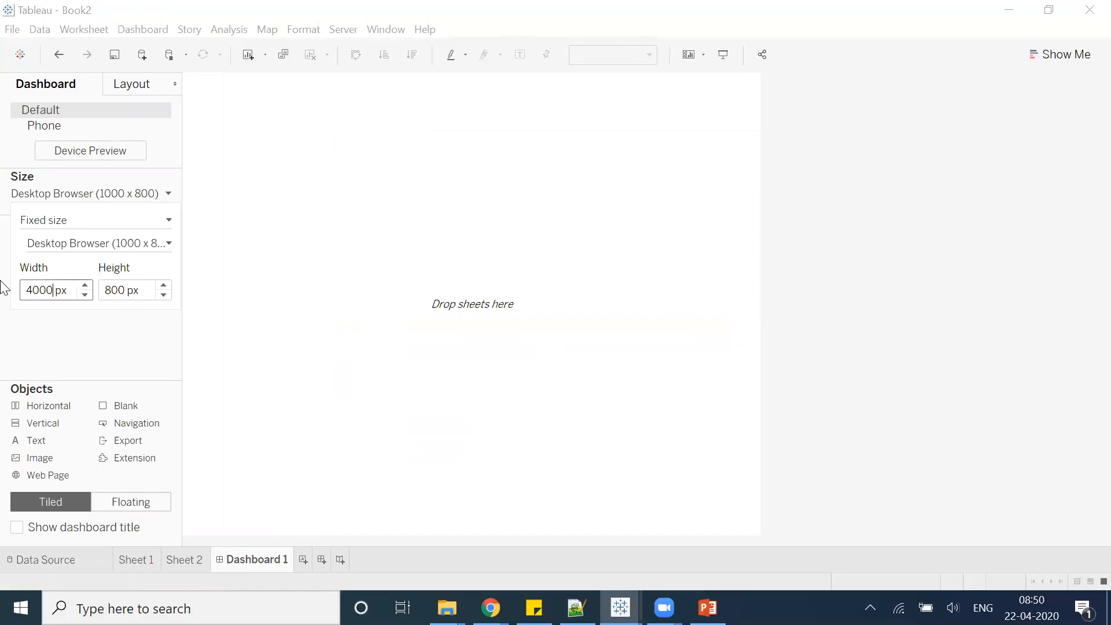
key("Tab")
left_click(51, 290)
key("Tab")
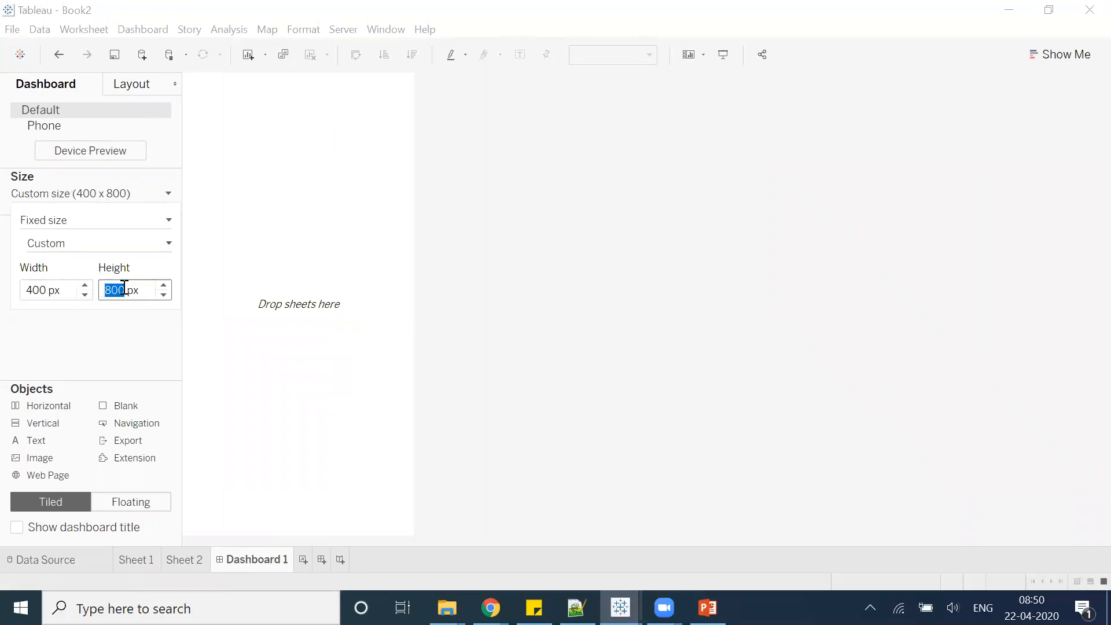
type("400")
key("Return")
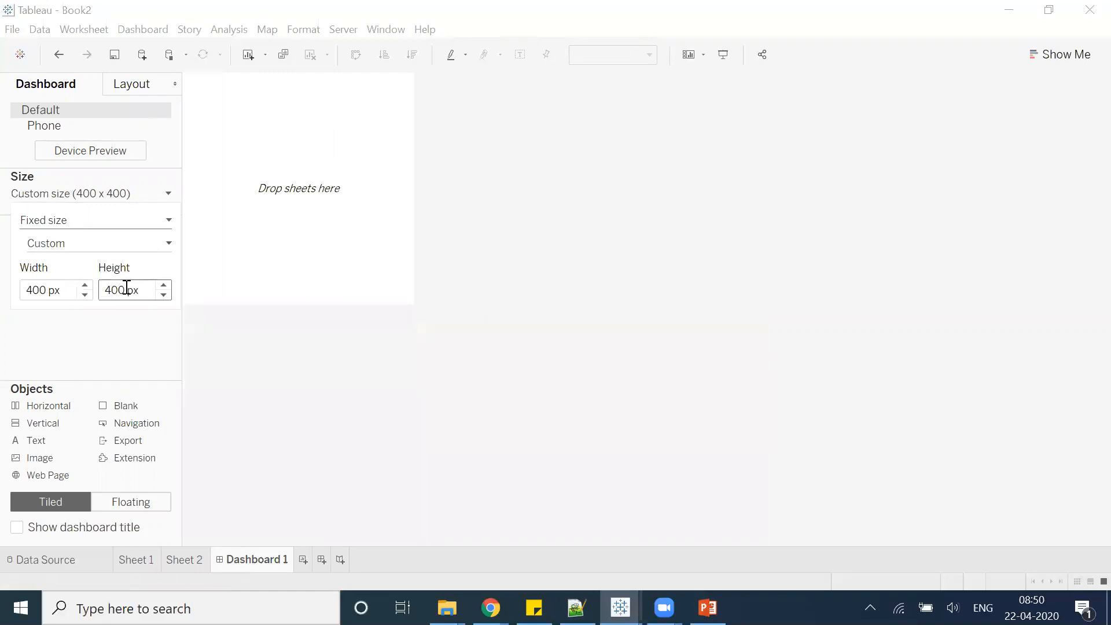
left_click(492, 244)
- Place Sheet 2 on the dashboard so that it fills the canvas
left_click_drag(62, 260, 455, 195)
left_click(525, 293)
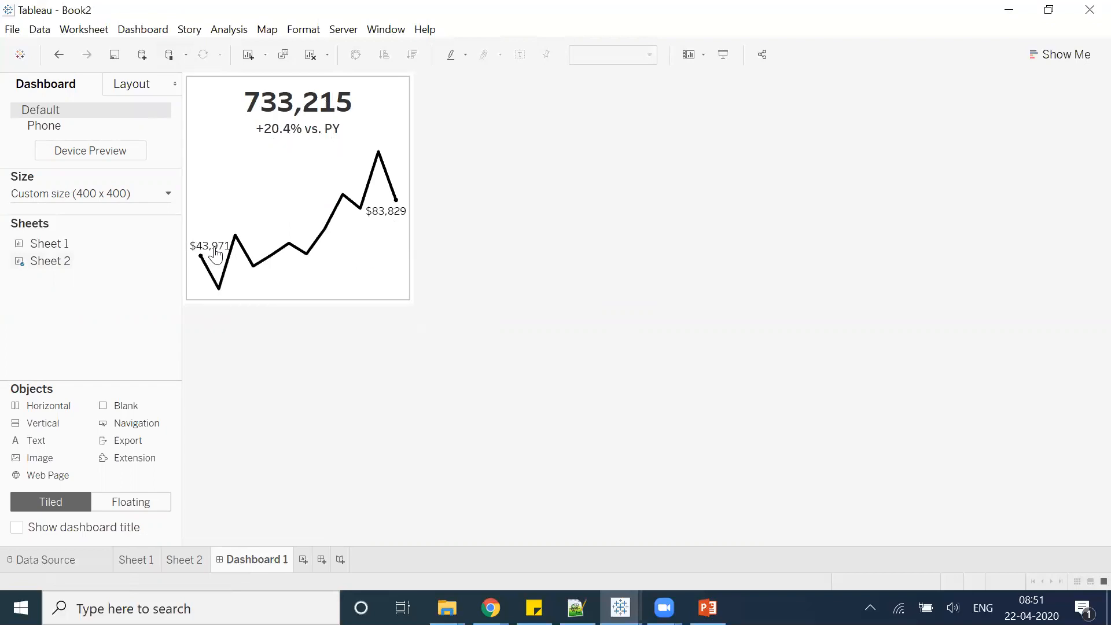
- Examine the tooltips of the first, last and September points on the dashboard's trend line
mouse_move(201, 254)
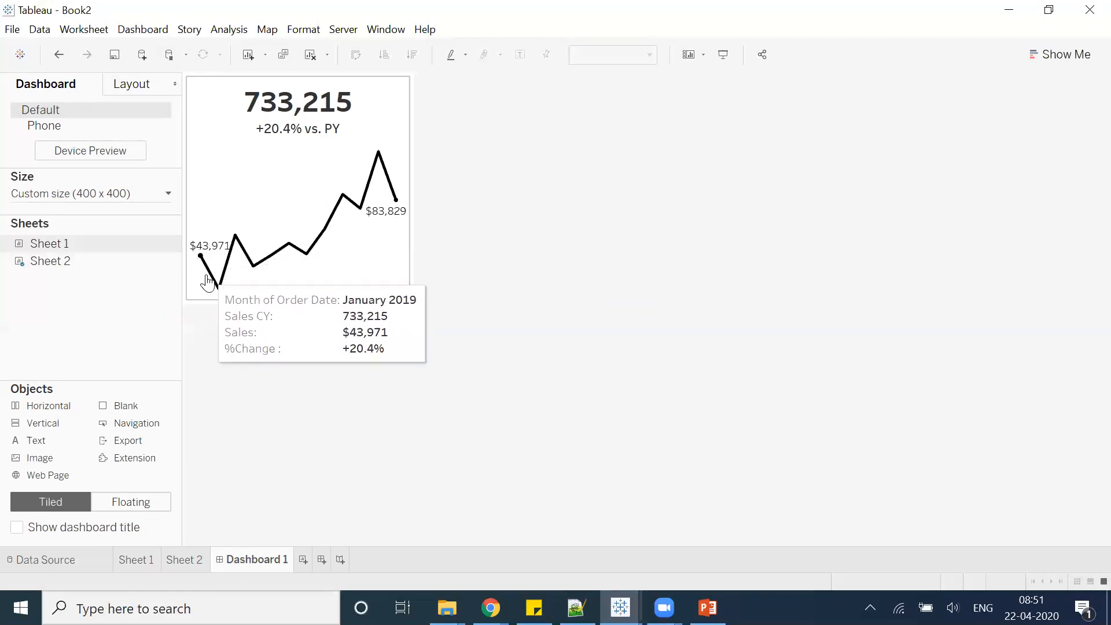
mouse_move(397, 206)
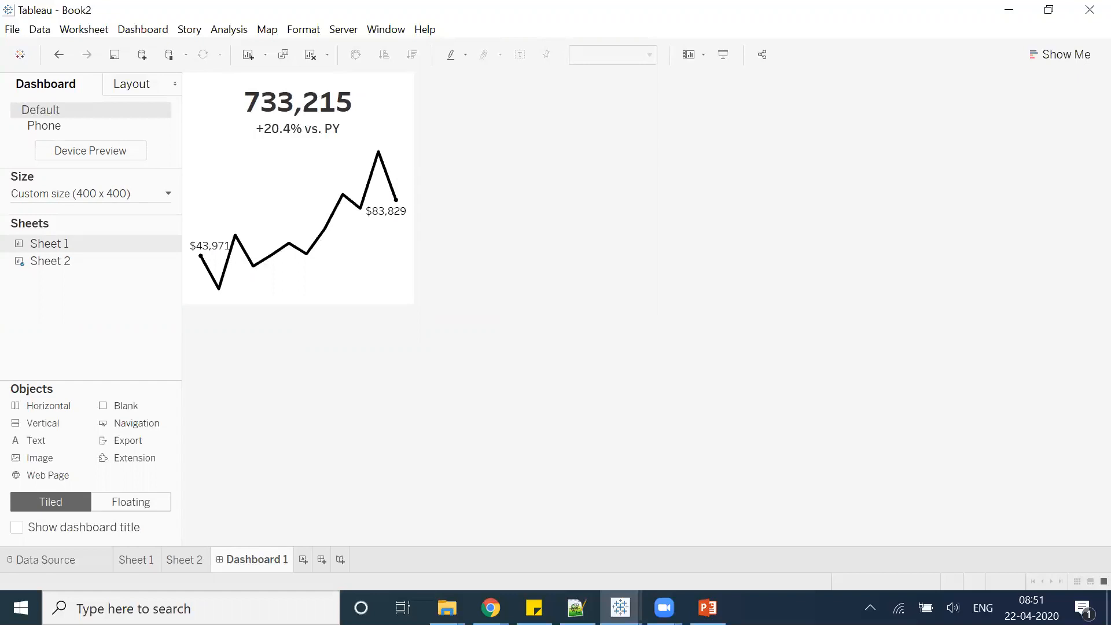
mouse_move(340, 190)
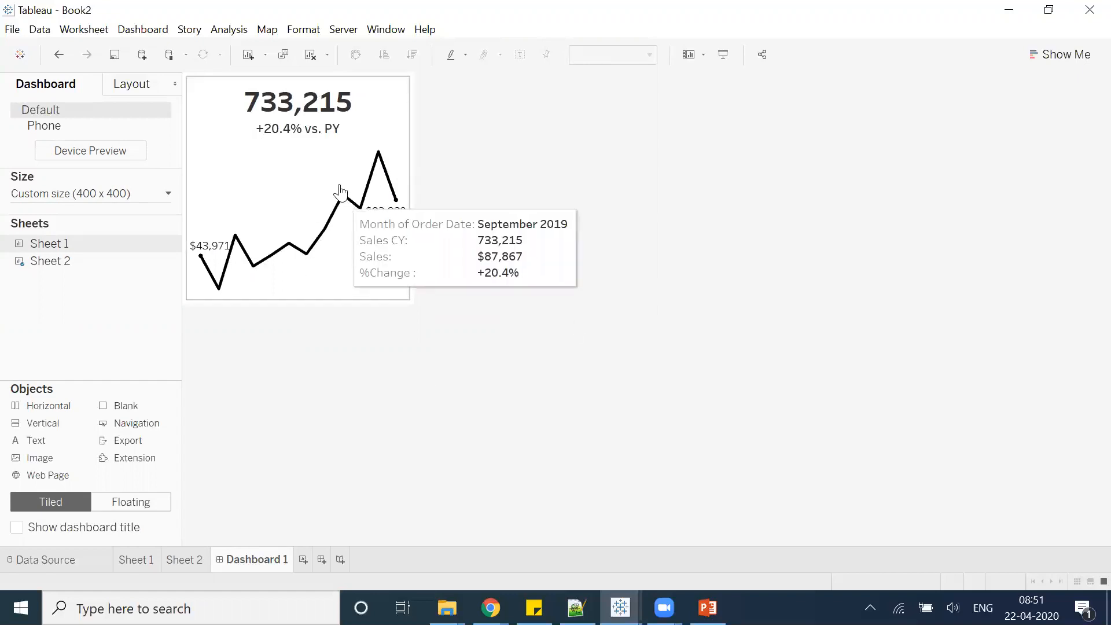